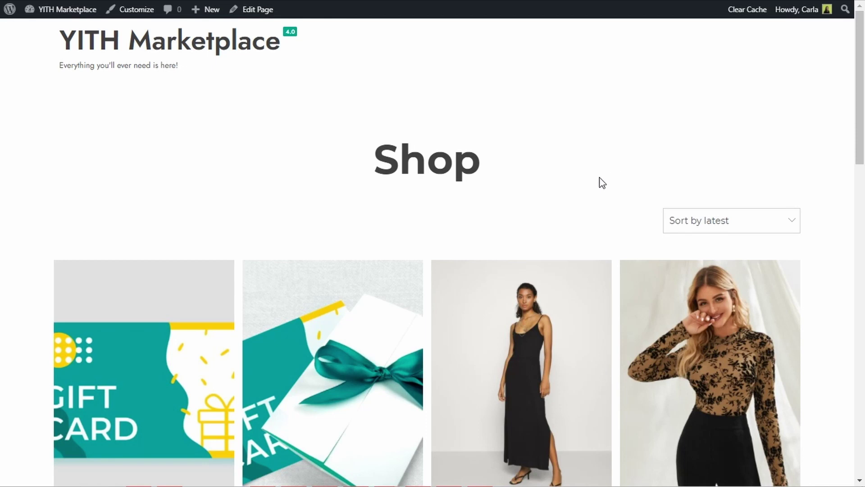
Step: Scroll the Shop page to the Virtual and Physical Gift Card listings and their prices
{"action": "scroll", "coordinate": [601, 181], "scroll_direction": "down", "scroll_amount": 3}
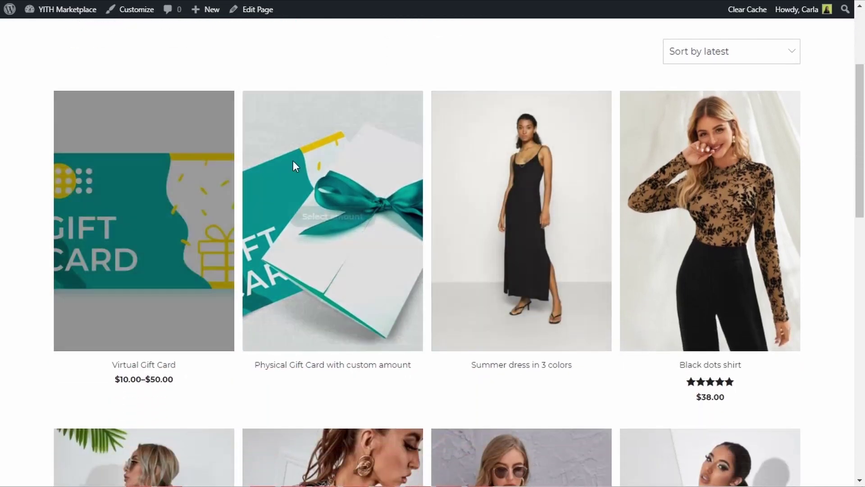
{"action": "mouse_move", "coordinate": [148, 205]}
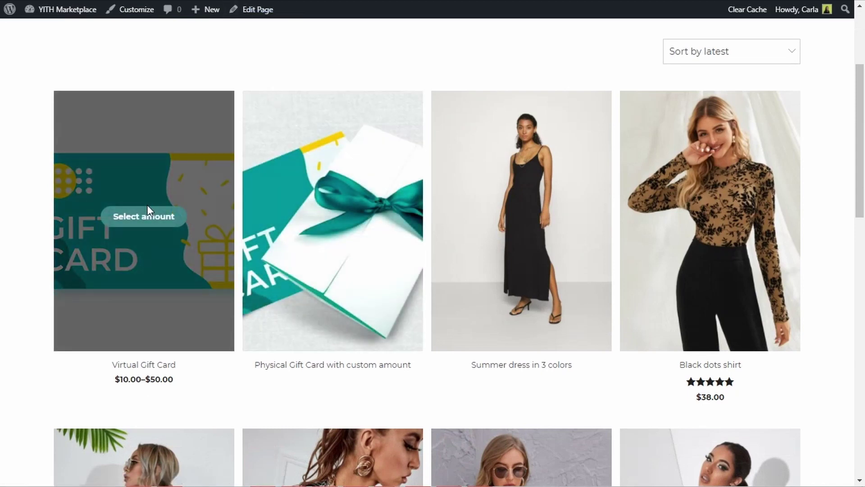
{"action": "mouse_move", "coordinate": [320, 138]}
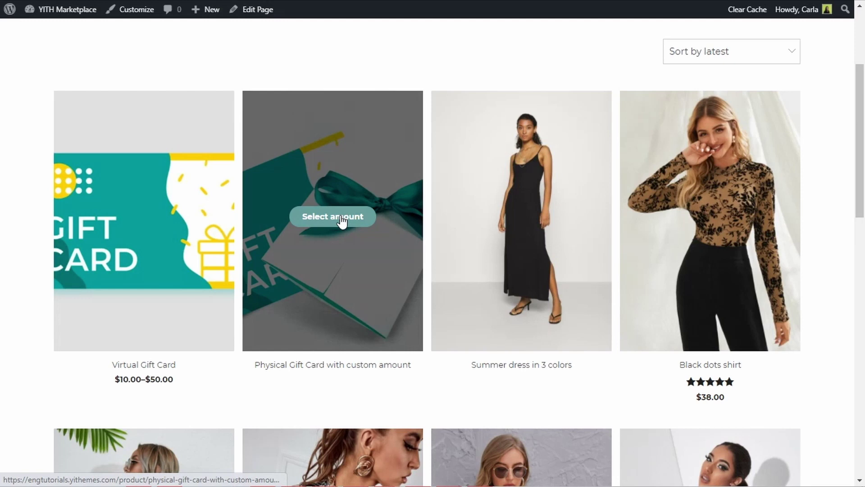
{"action": "left_click", "coordinate": [342, 220]}
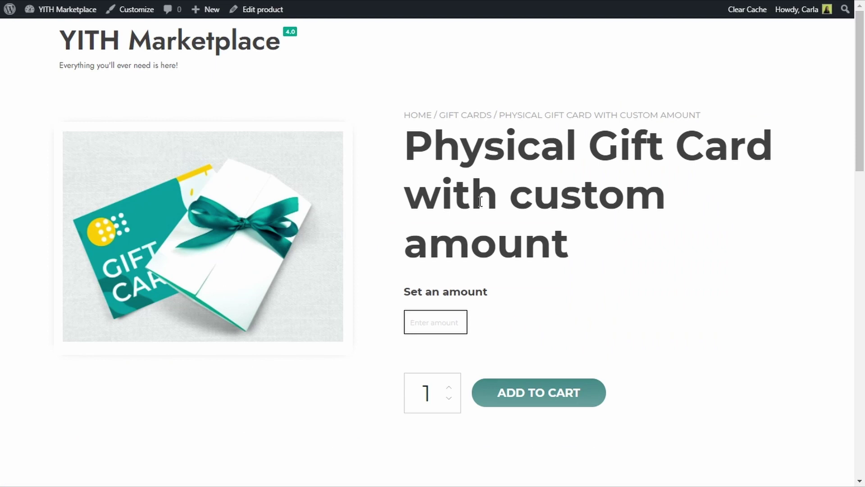
{"action": "left_click", "coordinate": [421, 318]}
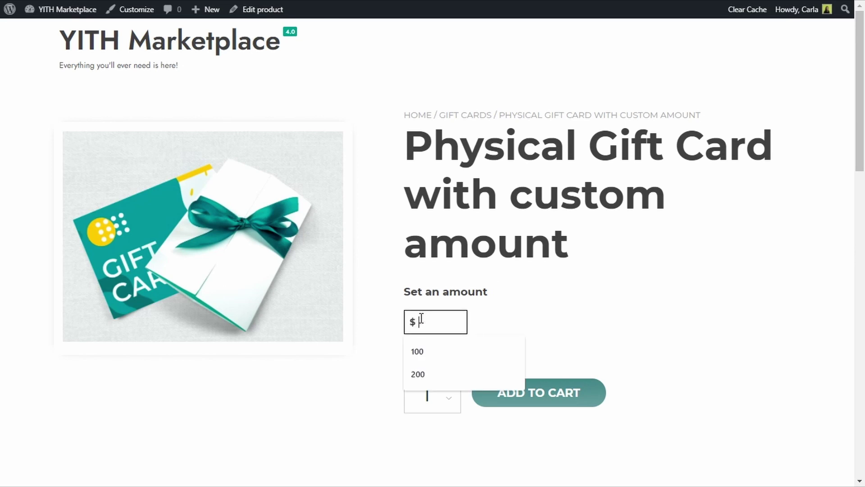
{"action": "type", "text": "123"}
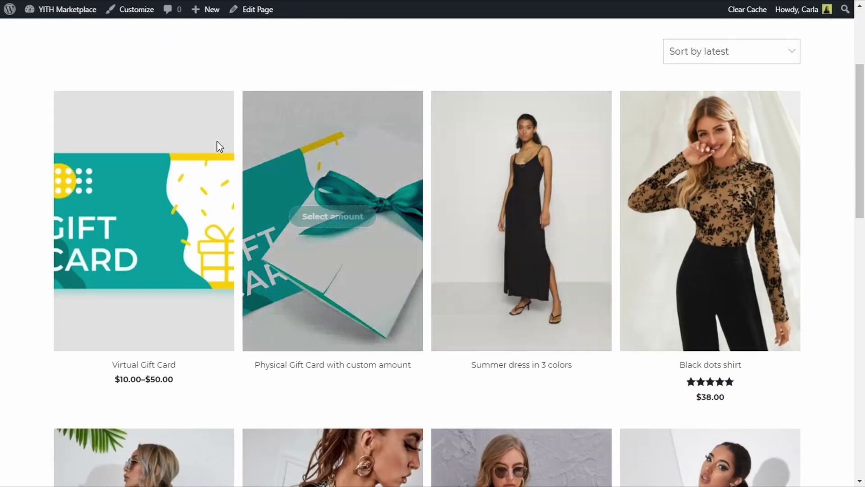
Step: Open the Virtual Gift Card product and choose the $50.00 amount
{"action": "mouse_move", "coordinate": [135, 213]}
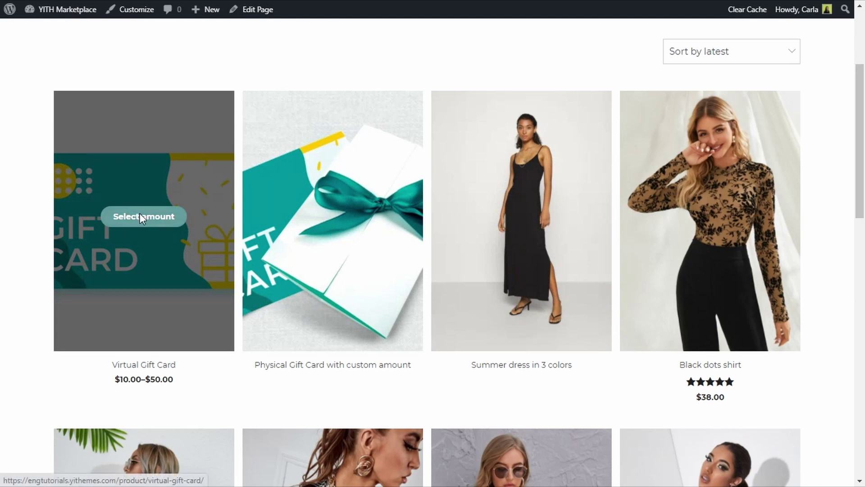
{"action": "left_click", "coordinate": [141, 218]}
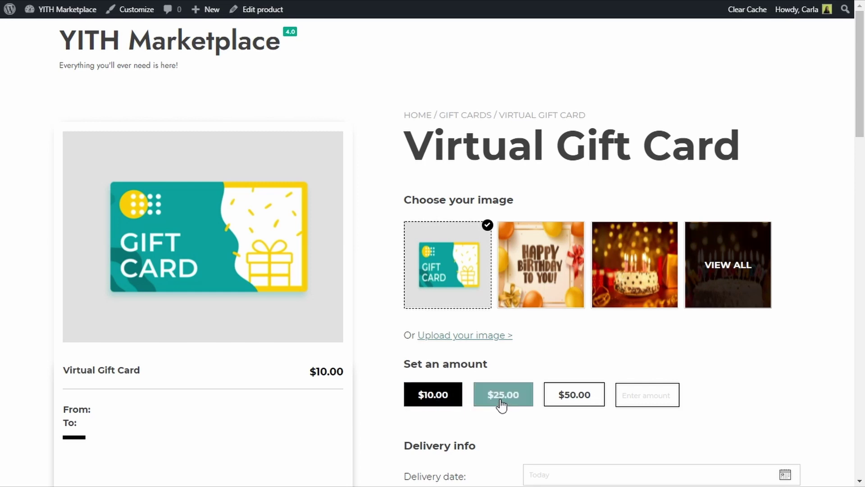
{"action": "left_click", "coordinate": [500, 403]}
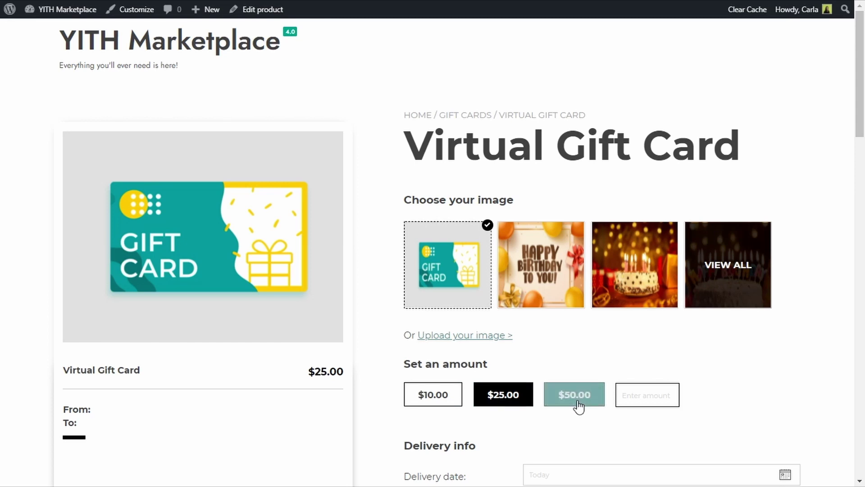
{"action": "left_click", "coordinate": [578, 405]}
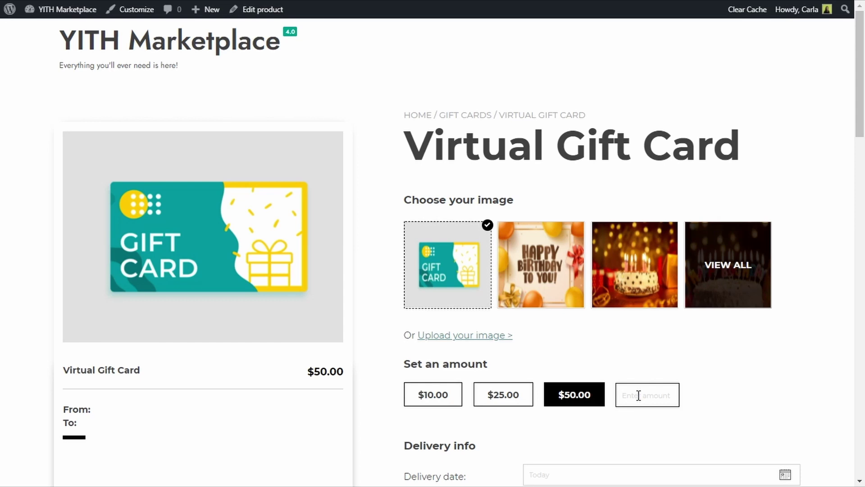
Step: Try the Happy Birthday design, settle on the birthday cake design, and open the VIEW ALL gallery
{"action": "scroll", "coordinate": [499, 392], "scroll_direction": "down", "scroll_amount": 3}
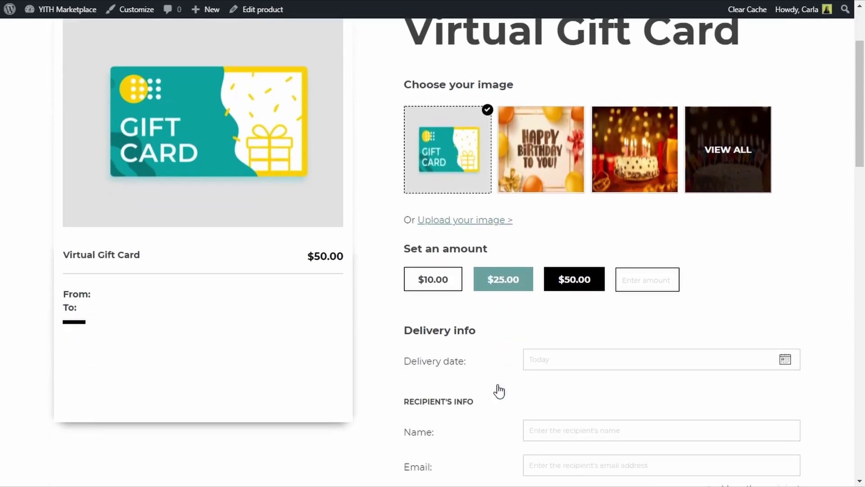
{"action": "scroll", "coordinate": [499, 391], "scroll_direction": "down", "scroll_amount": 5}
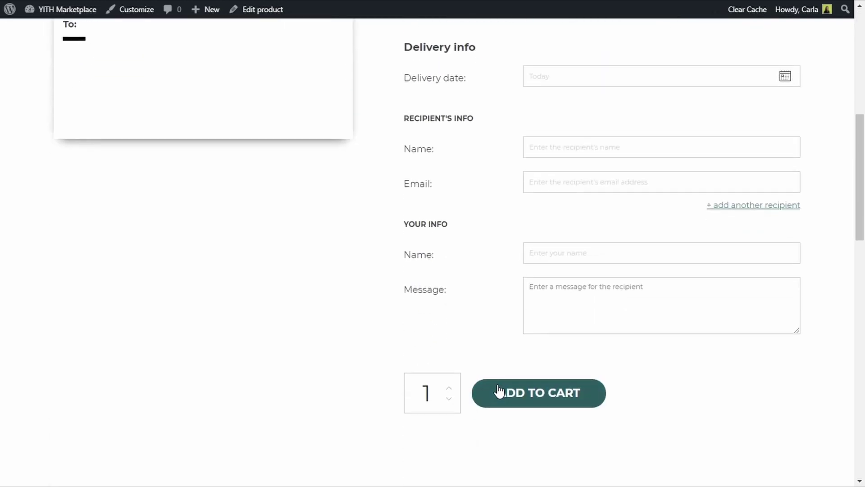
{"action": "scroll", "coordinate": [499, 391], "scroll_direction": "up", "scroll_amount": 8}
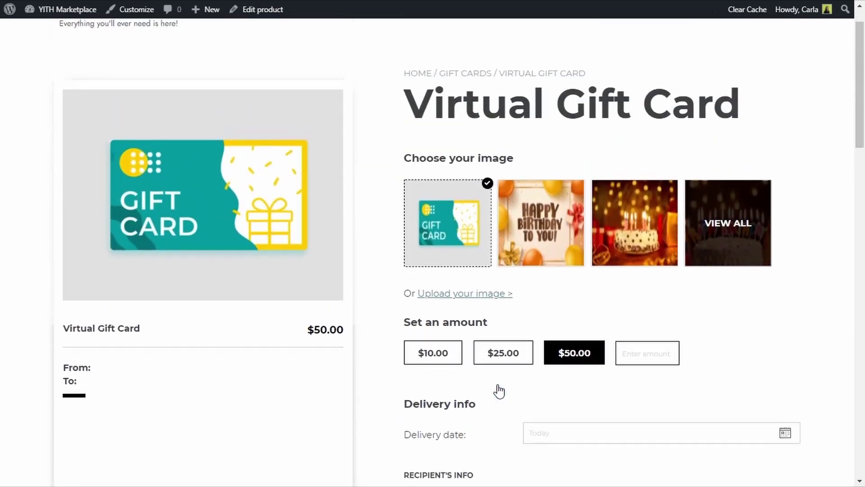
{"action": "scroll", "coordinate": [499, 391], "scroll_direction": "down", "scroll_amount": 1}
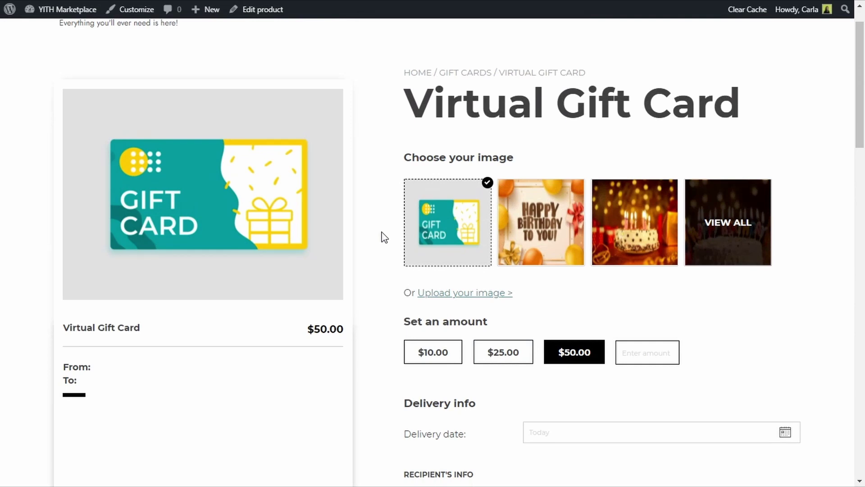
{"action": "left_click", "coordinate": [540, 243]}
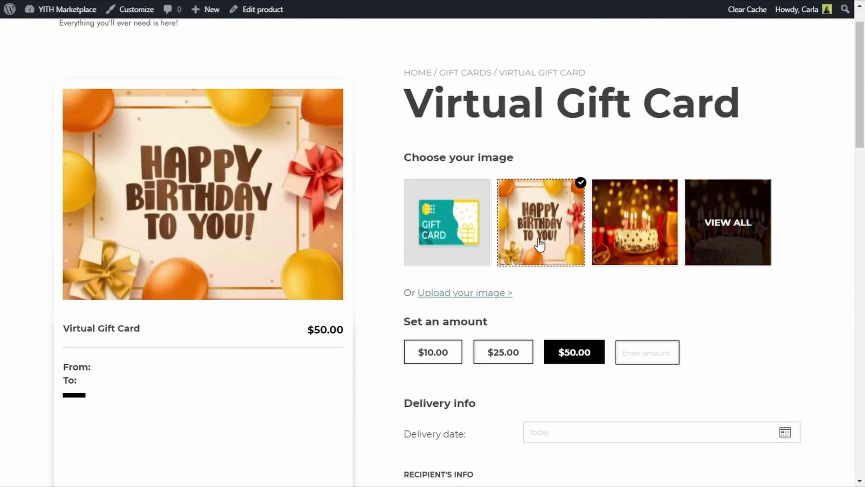
{"action": "left_click", "coordinate": [645, 238]}
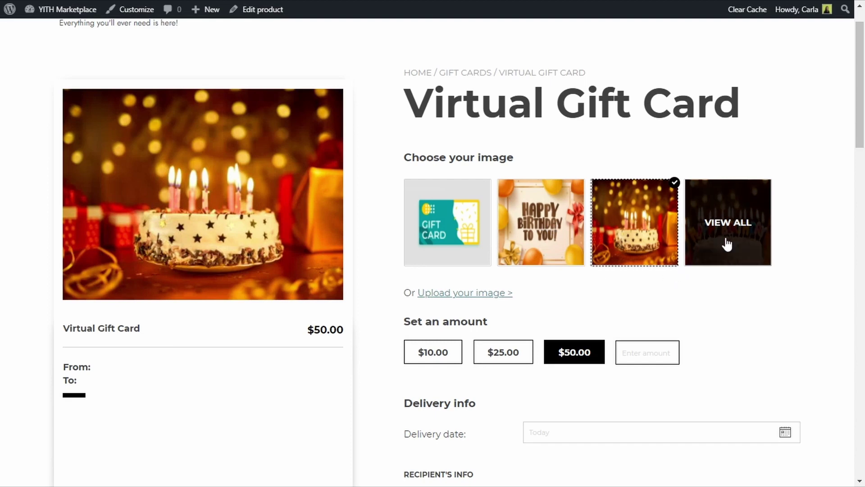
{"action": "left_click", "coordinate": [735, 232]}
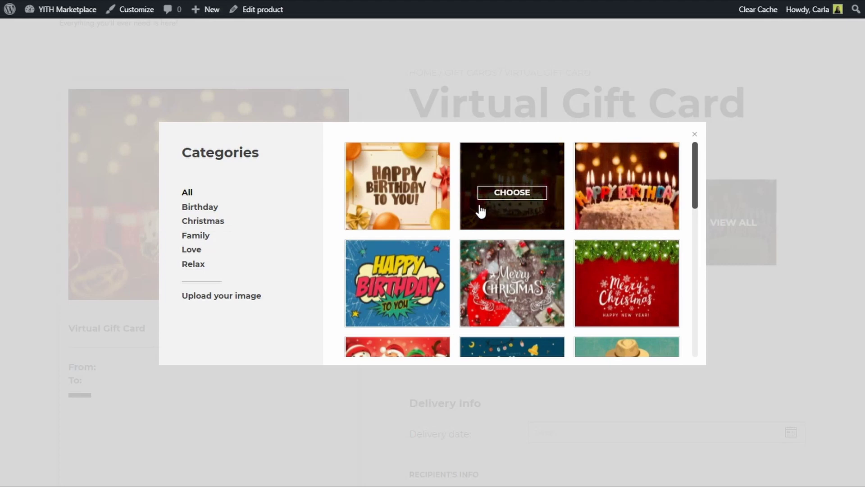
Step: Filter the gallery by Birthday, Christmas, Family, Love and Relax, then close it
{"action": "left_click", "coordinate": [209, 208]}
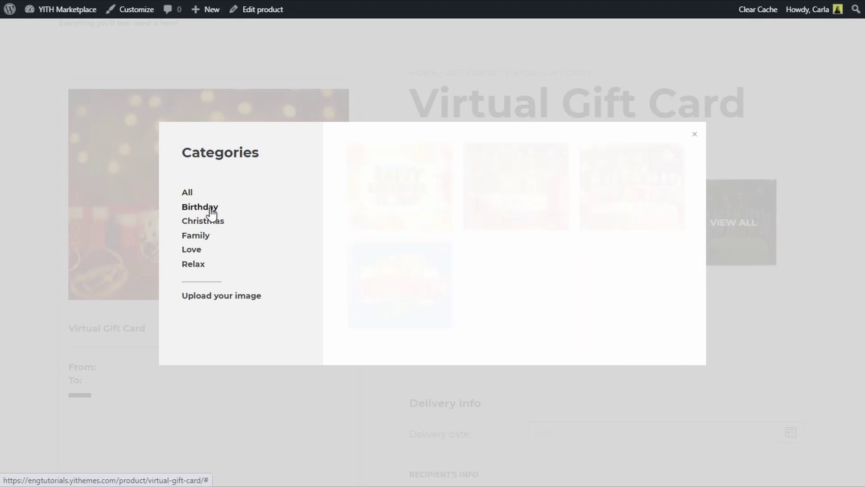
{"action": "left_click", "coordinate": [215, 222]}
{"action": "left_click", "coordinate": [201, 236]}
{"action": "left_click", "coordinate": [194, 251]}
{"action": "left_click", "coordinate": [197, 268]}
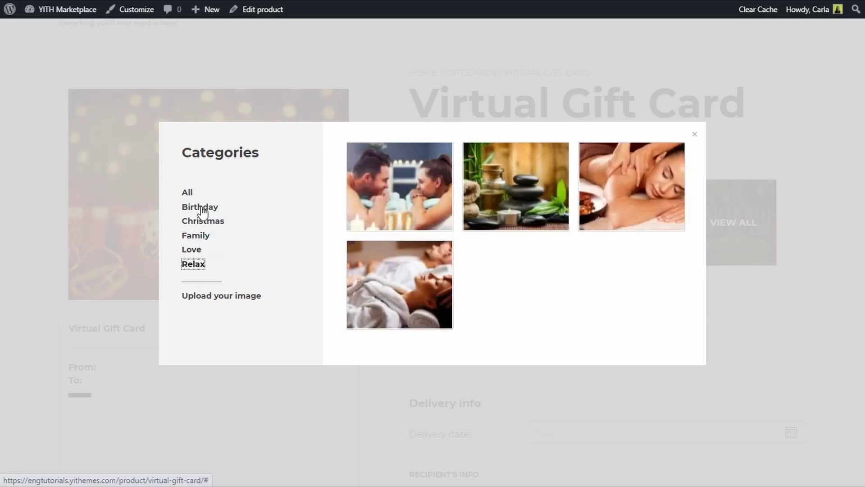
{"action": "left_click", "coordinate": [695, 134]}
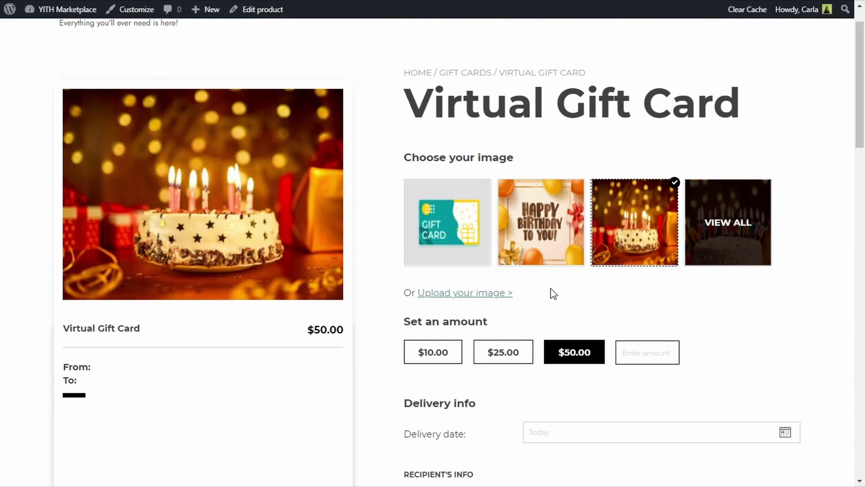
{"action": "left_click", "coordinate": [472, 297]}
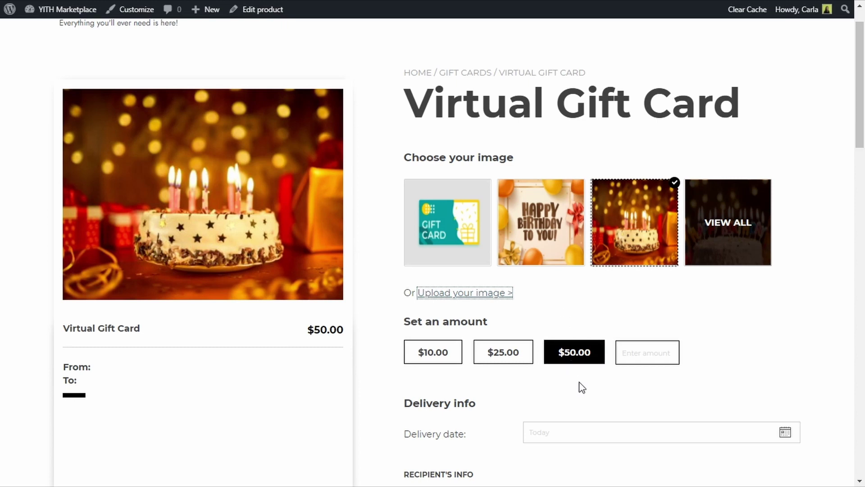
{"action": "scroll", "coordinate": [582, 387], "scroll_direction": "down", "scroll_amount": 5}
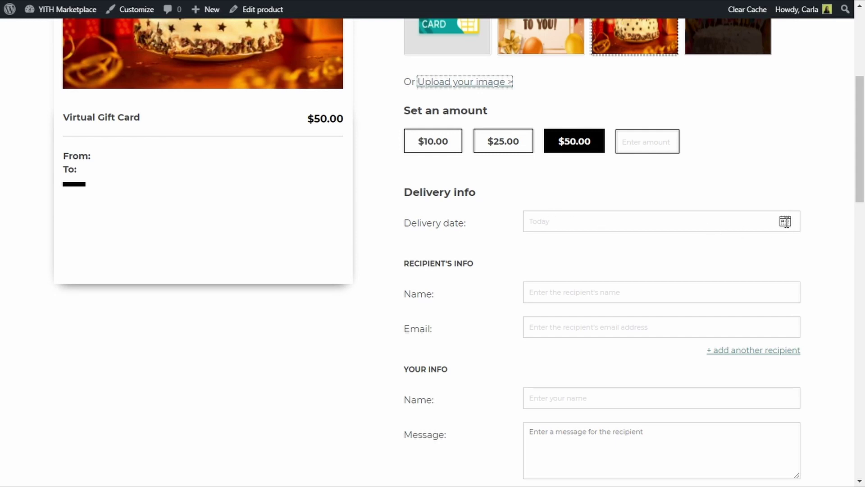
Step: Pick October 29, 2021 as the delivery date from the calendar
{"action": "left_click", "coordinate": [785, 222]}
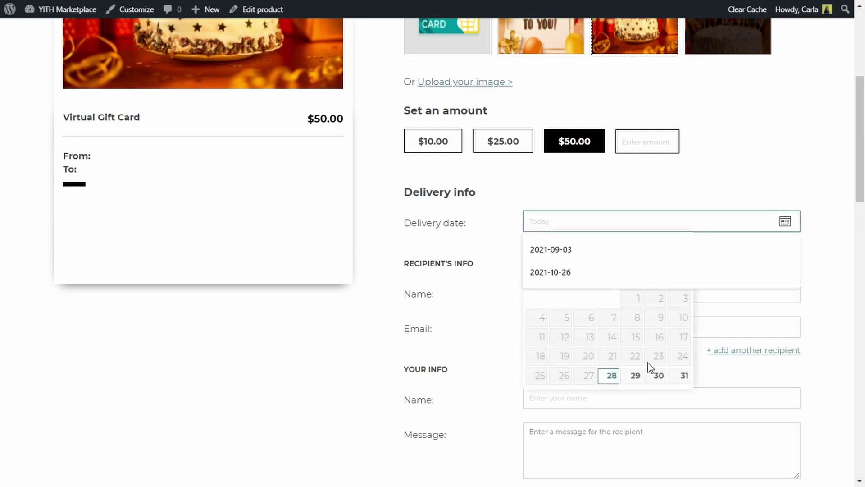
{"action": "left_click", "coordinate": [636, 377]}
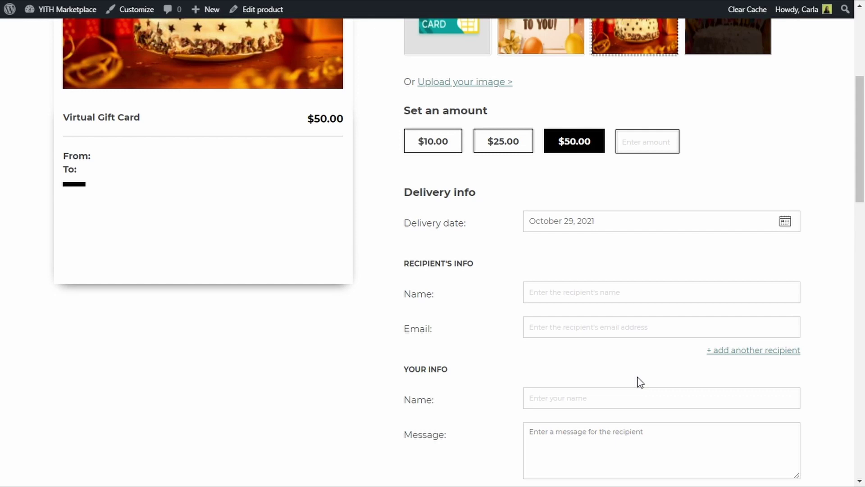
Step: Enter the recipient's name and e-mail address on the gift card
{"action": "scroll", "coordinate": [639, 382], "scroll_direction": "down", "scroll_amount": 3}
{"action": "left_click", "coordinate": [615, 176]}
{"action": "type", "text": "Nick"}
{"action": "key", "text": "Tab"}
{"action": "type", "text": "nick@test.com"}
Step: Fill in the sender's name and the message 'Happy birthday! Love you! :)'
{"action": "scroll", "coordinate": [615, 176], "scroll_direction": "down", "scroll_amount": 2}
{"action": "left_click", "coordinate": [594, 189]}
{"action": "type", "text": "Carla"}
{"action": "key", "text": "Tab"}
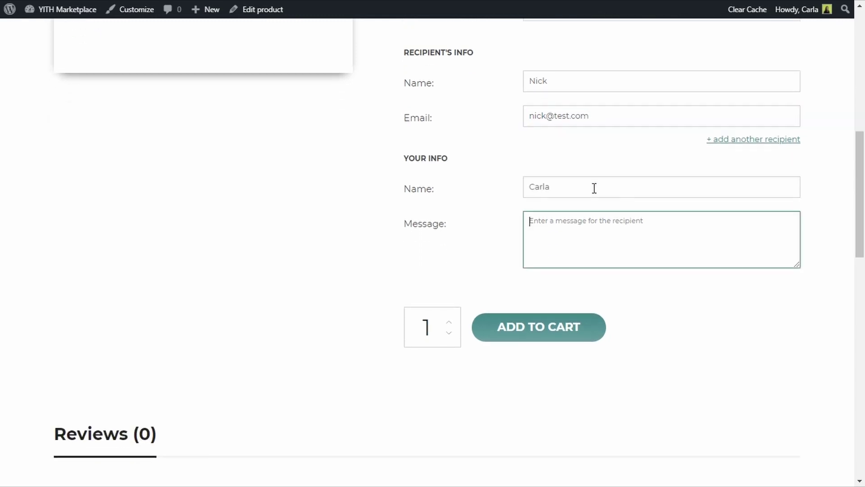
{"action": "left_click", "coordinate": [567, 225]}
{"action": "type", "text": "Happ"}
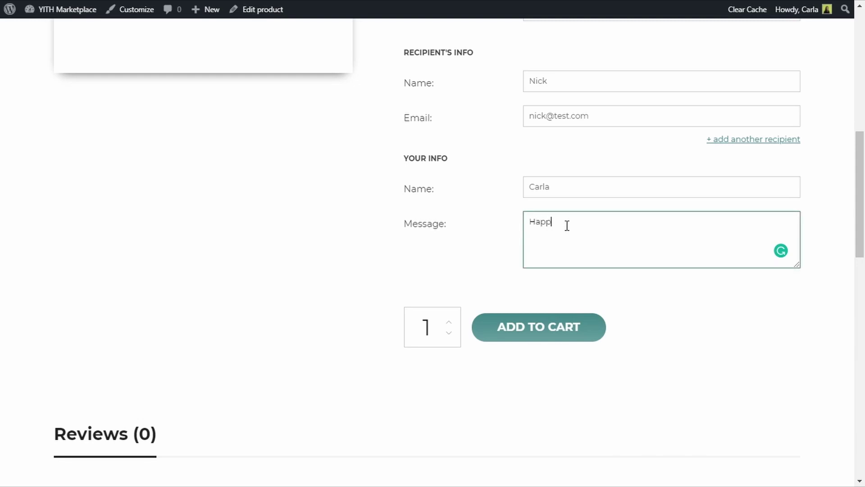
{"action": "type", "text": "y birthday! Love you! :)"}
{"action": "left_click", "coordinate": [369, 248]}
{"action": "scroll", "coordinate": [373, 248], "scroll_direction": "up", "scroll_amount": 2}
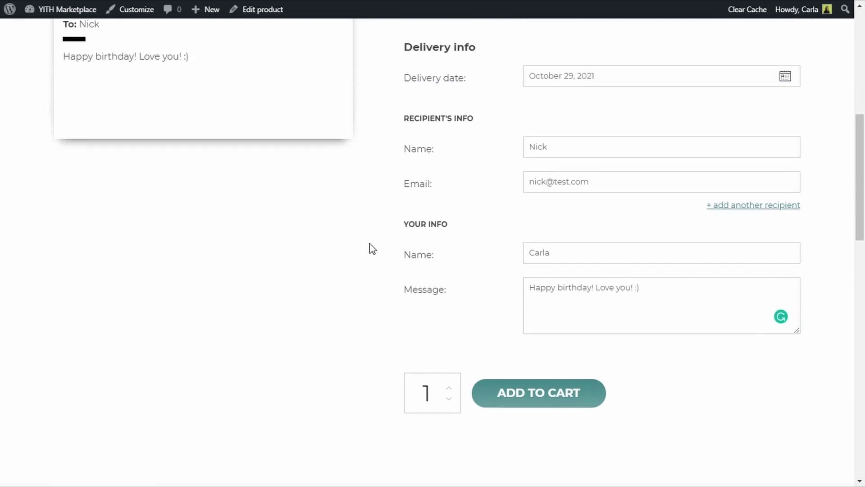
{"action": "scroll", "coordinate": [373, 248], "scroll_direction": "up", "scroll_amount": 8}
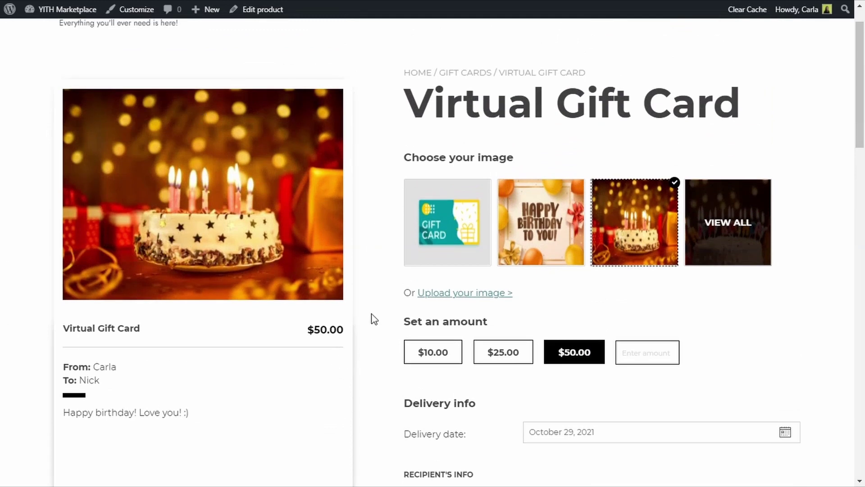
{"action": "scroll", "coordinate": [372, 318], "scroll_direction": "down", "scroll_amount": 3}
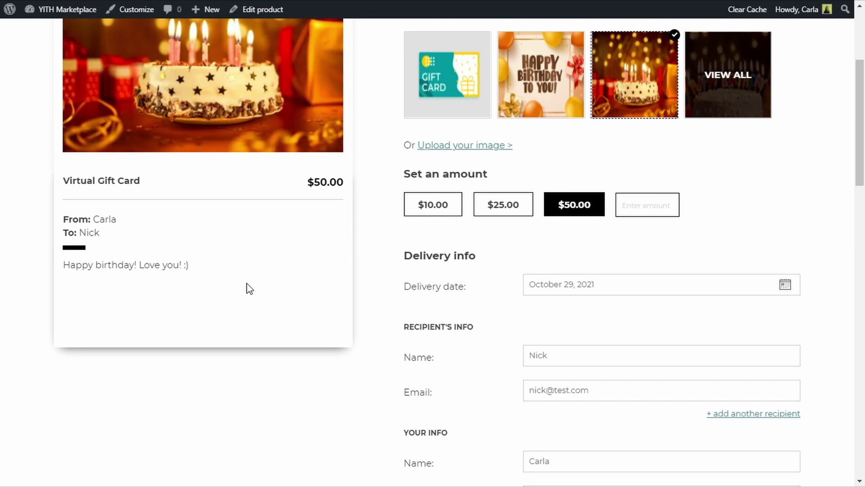
{"action": "scroll", "coordinate": [250, 289], "scroll_direction": "down", "scroll_amount": 4}
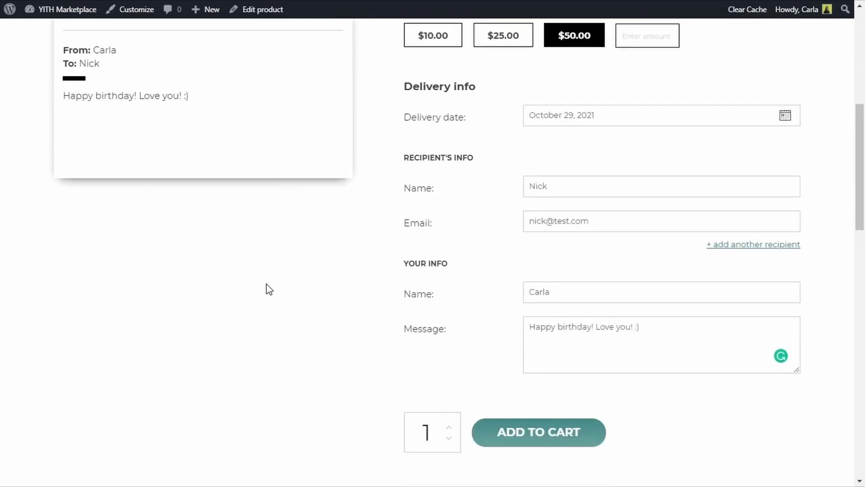
Step: Add a second recipient and enter their name and e-mail address
{"action": "left_click", "coordinate": [766, 245]}
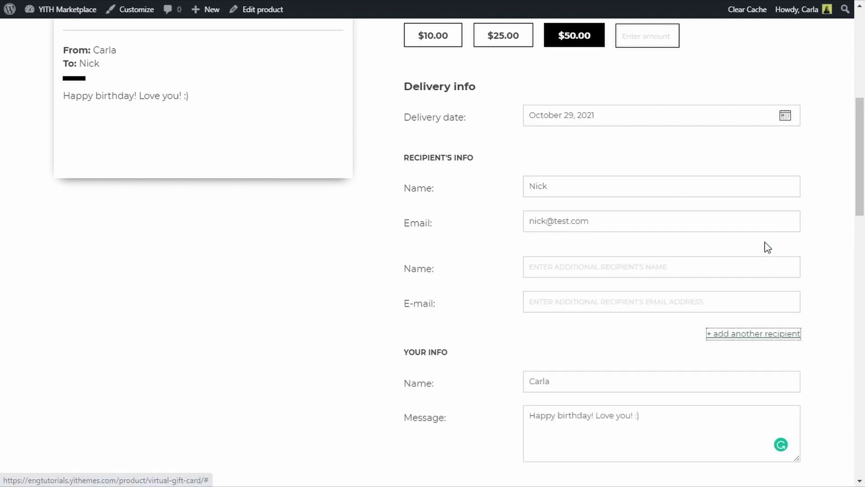
{"action": "left_click", "coordinate": [718, 260]}
{"action": "type", "text": "Julie"}
{"action": "key", "text": "Tab"}
{"action": "type", "text": "julie@test.com"}
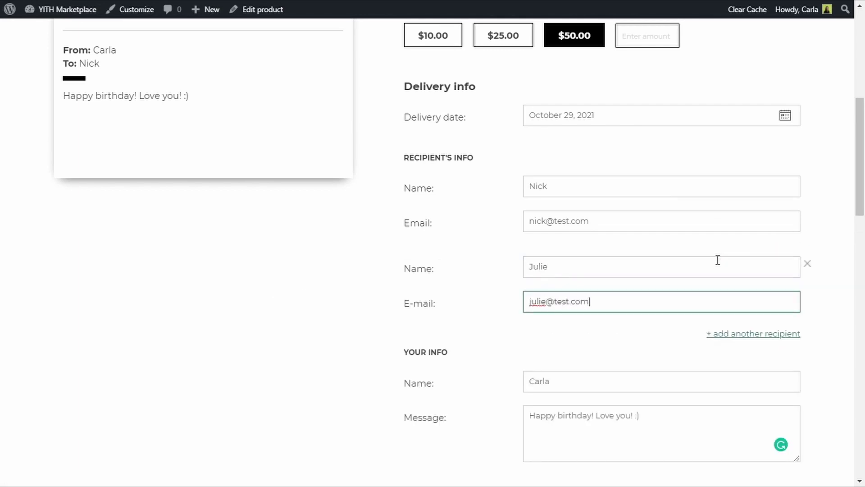
Step: Add both $50.00 Virtual Gift Cards to the cart
{"action": "scroll", "coordinate": [573, 305], "scroll_direction": "down", "scroll_amount": 1}
{"action": "scroll", "coordinate": [573, 306], "scroll_direction": "down", "scroll_amount": 5}
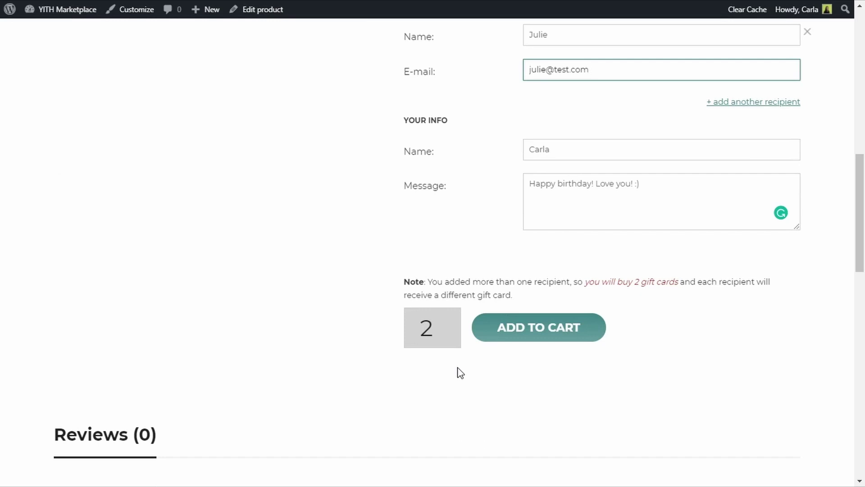
{"action": "left_click", "coordinate": [523, 344]}
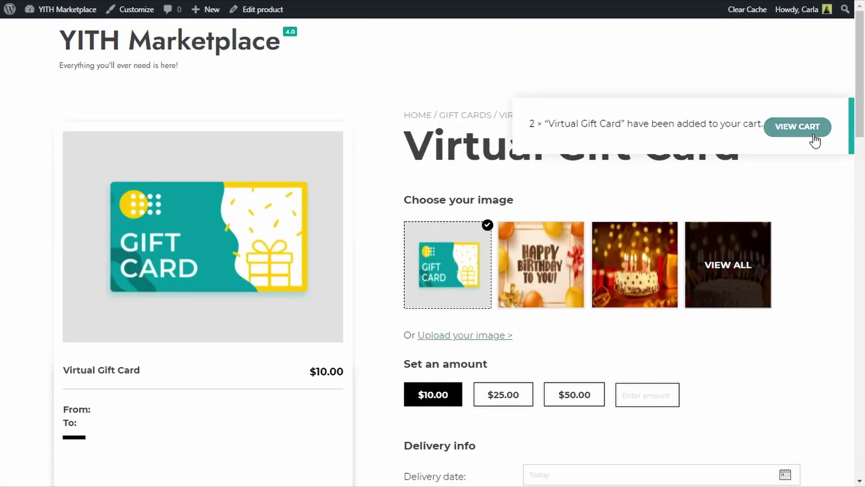
Step: Open the cart and review the two $50.00 Virtual Gift Cards totalling $100.00
{"action": "left_click", "coordinate": [813, 139]}
{"action": "scroll", "coordinate": [533, 144], "scroll_direction": "down", "scroll_amount": 3}
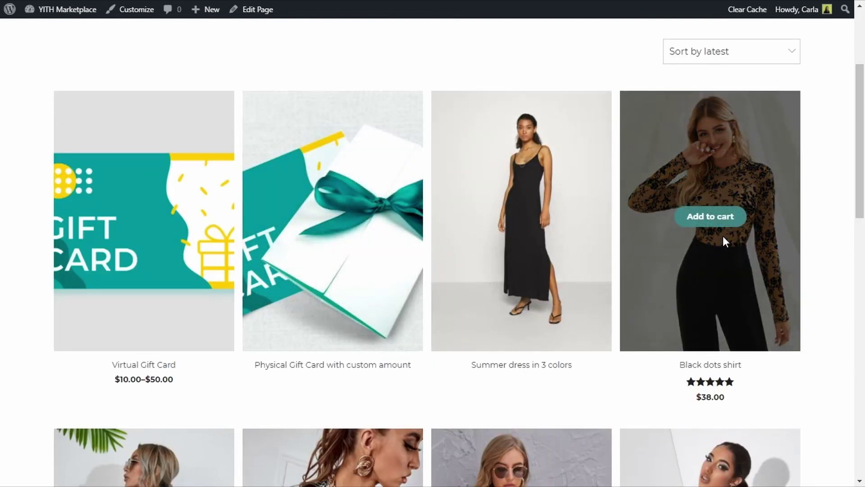
Step: Open the $38.00 Black dots shirt and expand its 'Gift this product' form
{"action": "left_click", "coordinate": [723, 236]}
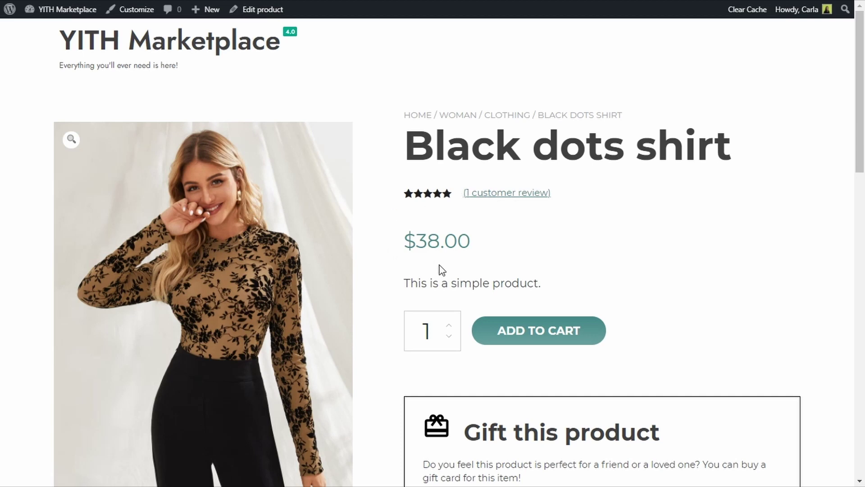
{"action": "mouse_move", "coordinate": [276, 290]}
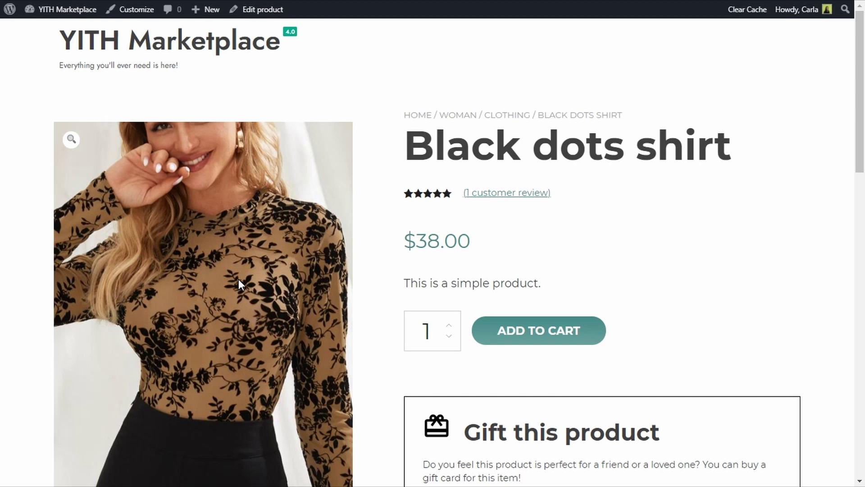
{"action": "scroll", "coordinate": [239, 284], "scroll_direction": "down", "scroll_amount": 4}
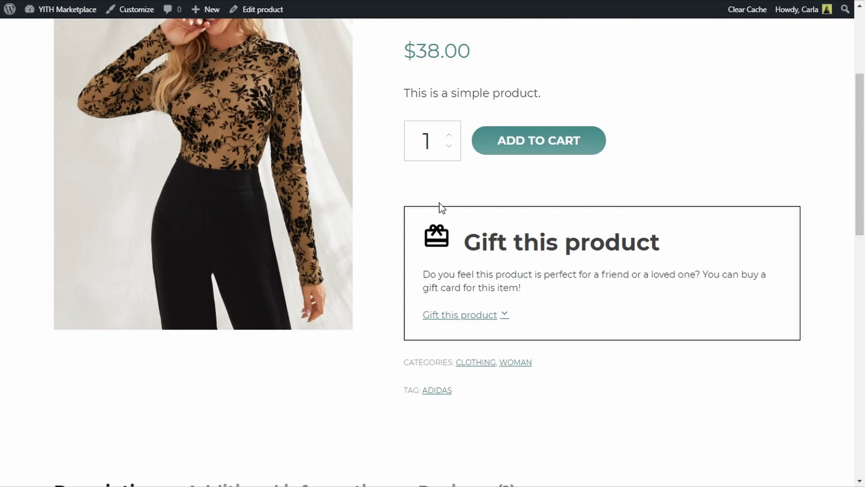
{"action": "left_click", "coordinate": [504, 317]}
Step: Open the VIEW ALL gallery of gift card images and scroll through its categories
{"action": "scroll", "coordinate": [507, 321], "scroll_direction": "down", "scroll_amount": 5}
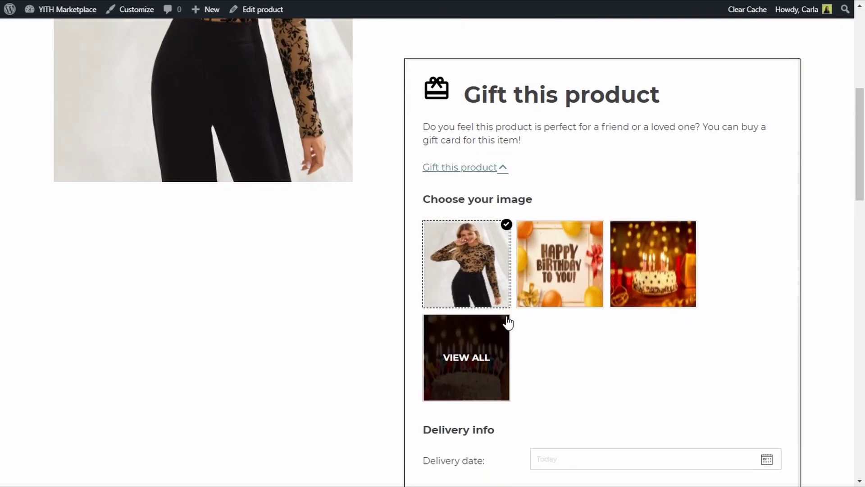
{"action": "scroll", "coordinate": [508, 322], "scroll_direction": "down", "scroll_amount": 6}
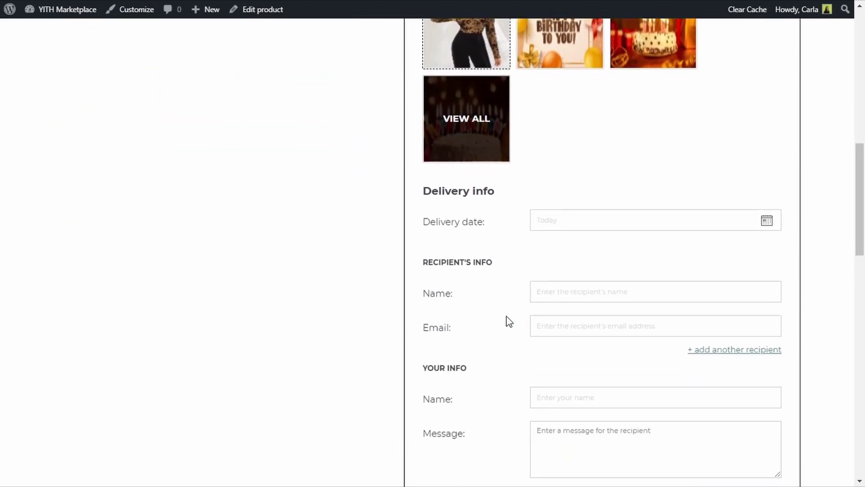
{"action": "scroll", "coordinate": [509, 321], "scroll_direction": "up", "scroll_amount": 6}
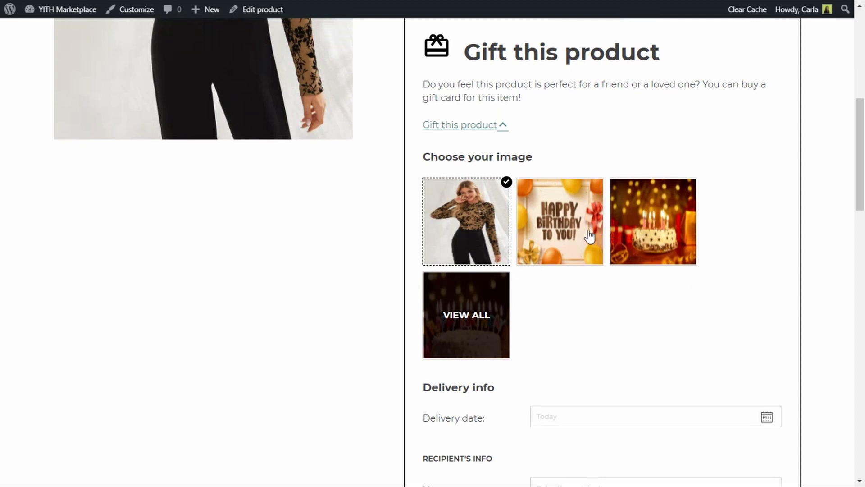
{"action": "left_click", "coordinate": [485, 315]}
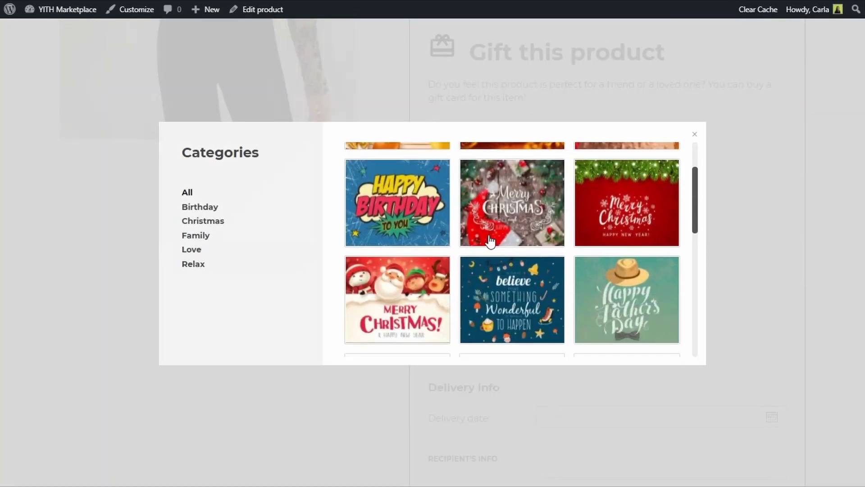
{"action": "scroll", "coordinate": [491, 241], "scroll_direction": "down", "scroll_amount": 8}
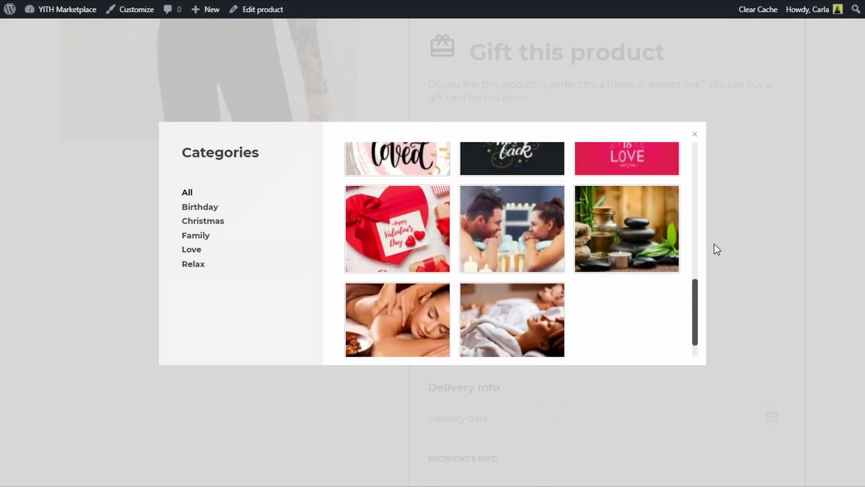
Step: Close the image gallery, scroll through the gift form's options, and open the YITH Gift Cards admin page
{"action": "left_click", "coordinate": [722, 244]}
{"action": "scroll", "coordinate": [576, 291], "scroll_direction": "down", "scroll_amount": 4}
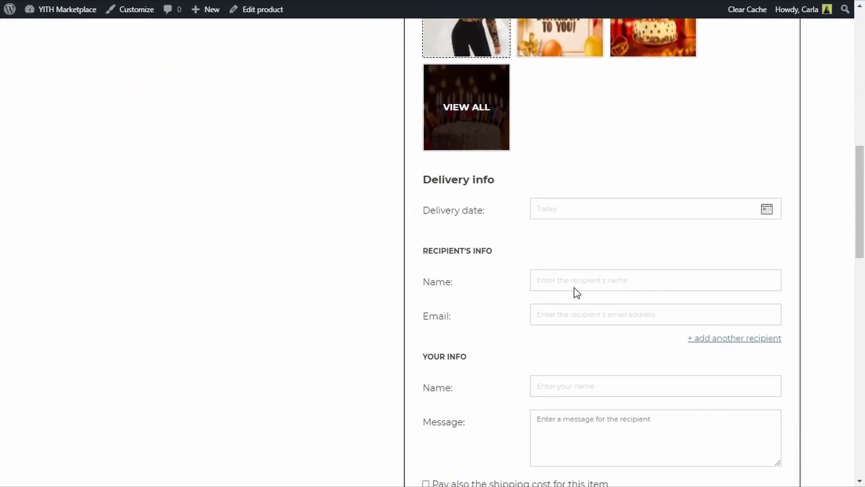
{"action": "scroll", "coordinate": [767, 206], "scroll_direction": "down", "scroll_amount": 1}
{"action": "scroll", "coordinate": [767, 207], "scroll_direction": "down", "scroll_amount": 1}
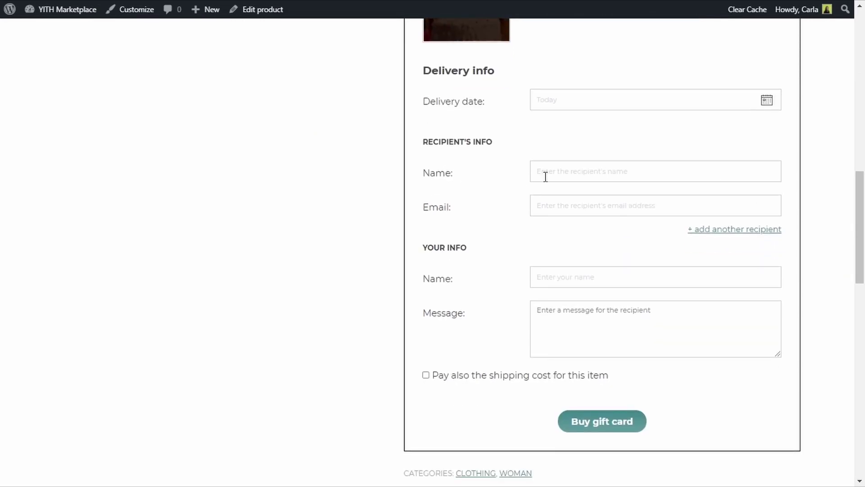
{"action": "scroll", "coordinate": [492, 242], "scroll_direction": "down", "scroll_amount": 2}
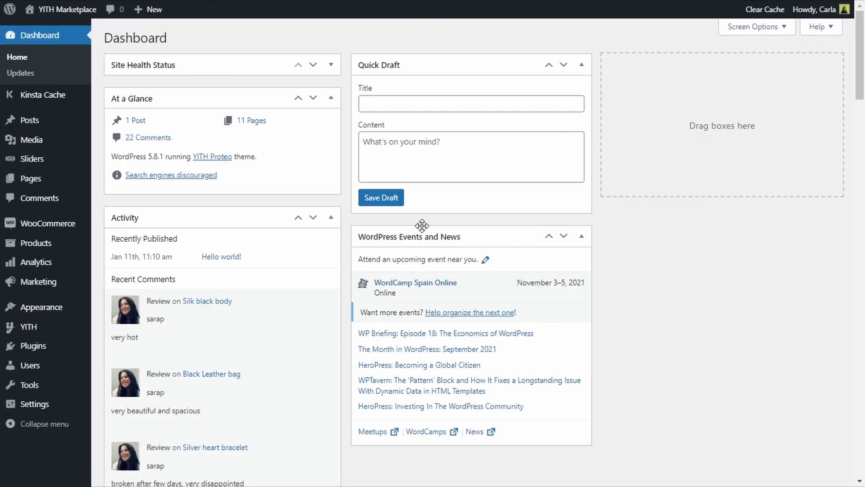
{"action": "mouse_move", "coordinate": [63, 329]}
{"action": "left_click", "coordinate": [107, 329]}
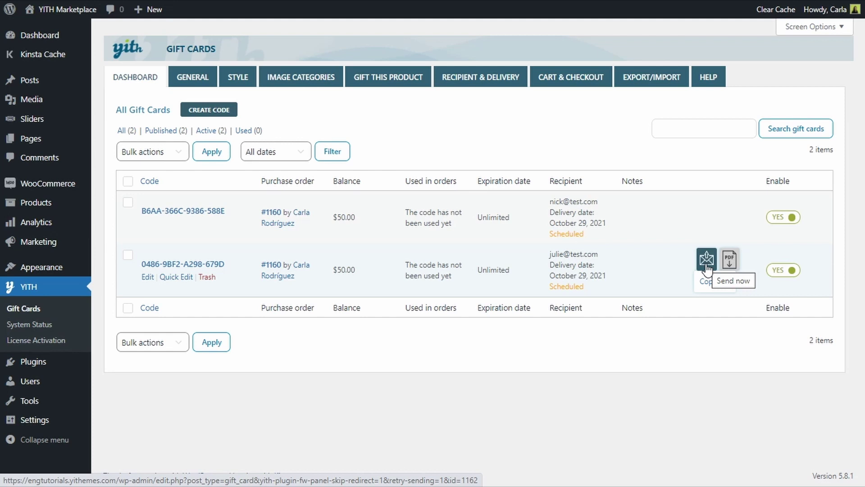
Step: Show the YITH Gift Cards list with both $50.00 cards from order #1160
{"action": "left_click", "coordinate": [707, 261]}
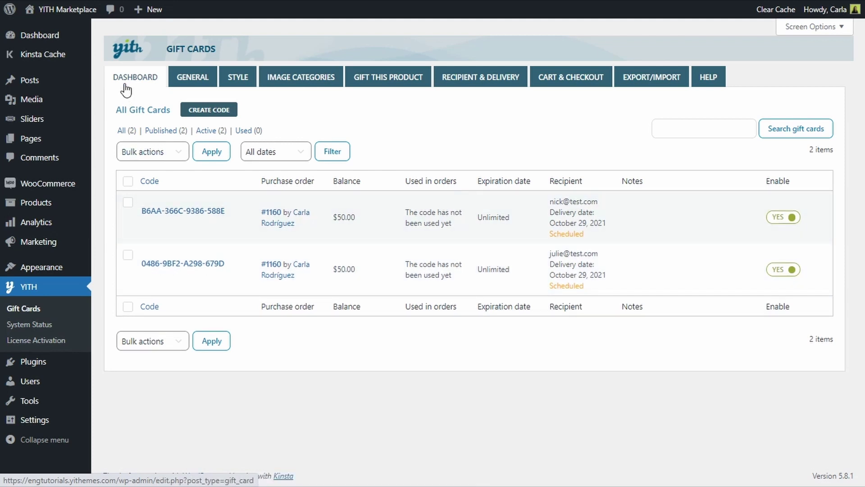
Step: Review the General and Global settings: date format MM d, yy, code generation and custom amounts allowed
{"action": "left_click", "coordinate": [190, 82]}
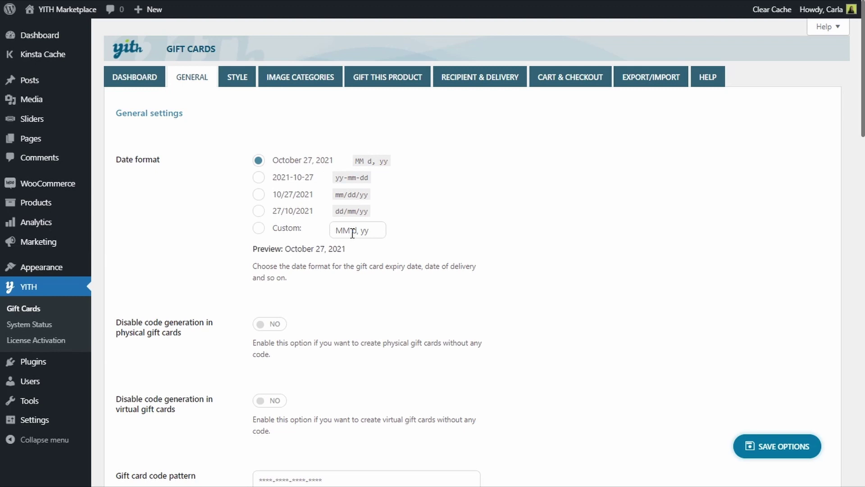
{"action": "scroll", "coordinate": [338, 298], "scroll_direction": "down", "scroll_amount": 3}
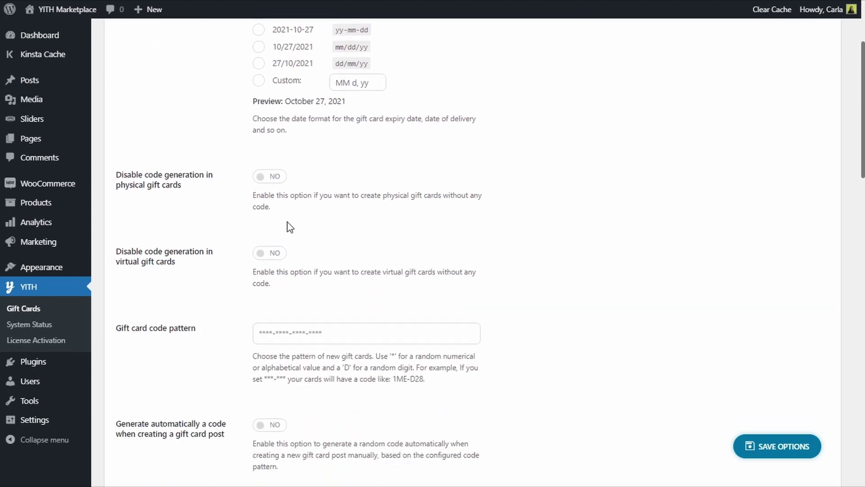
{"action": "scroll", "coordinate": [289, 225], "scroll_direction": "down", "scroll_amount": 2}
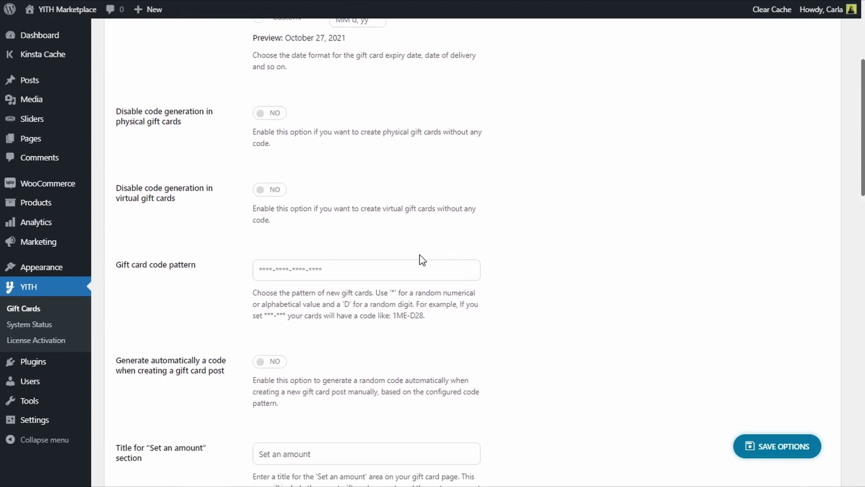
{"action": "scroll", "coordinate": [367, 249], "scroll_direction": "down", "scroll_amount": 5}
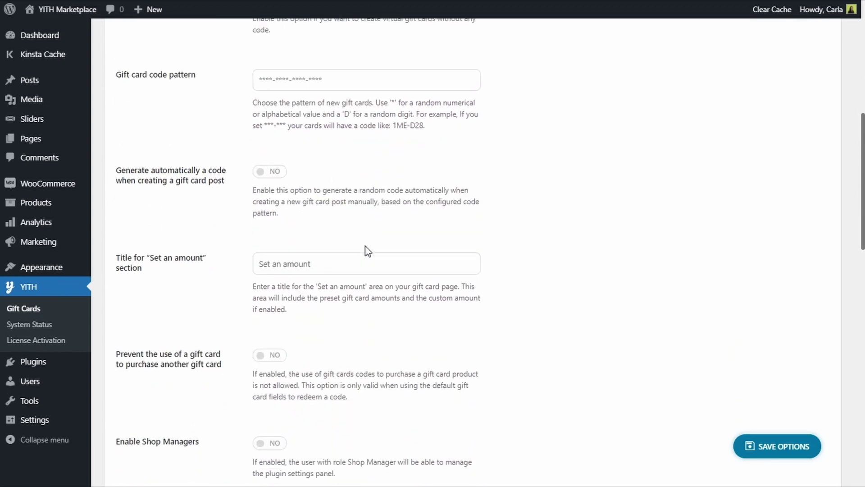
{"action": "scroll", "coordinate": [368, 250], "scroll_direction": "down", "scroll_amount": 7}
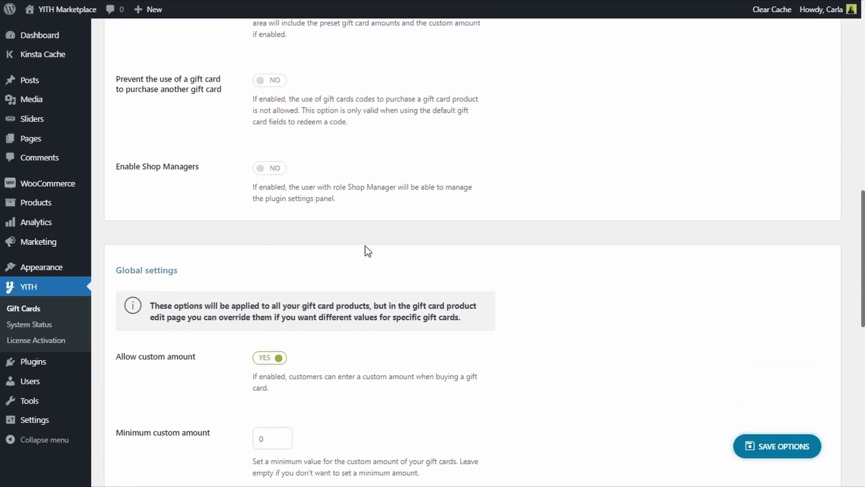
{"action": "scroll", "coordinate": [368, 251], "scroll_direction": "down", "scroll_amount": 4}
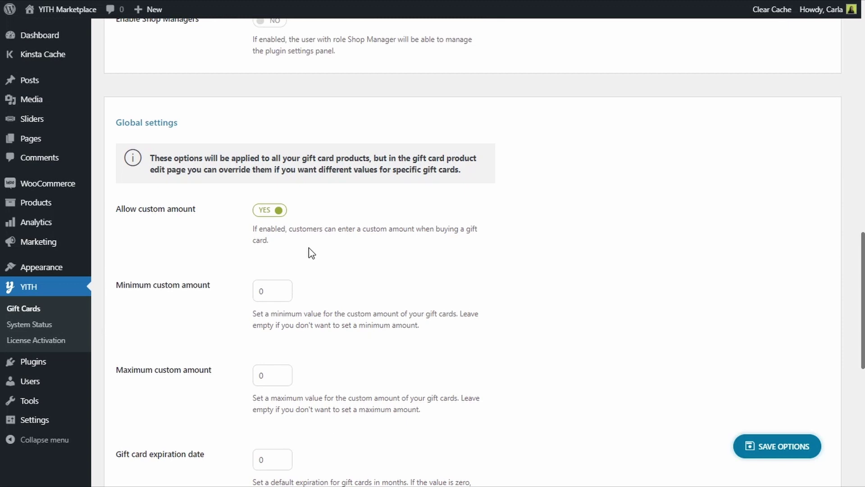
{"action": "scroll", "coordinate": [309, 248], "scroll_direction": "up", "scroll_amount": 7}
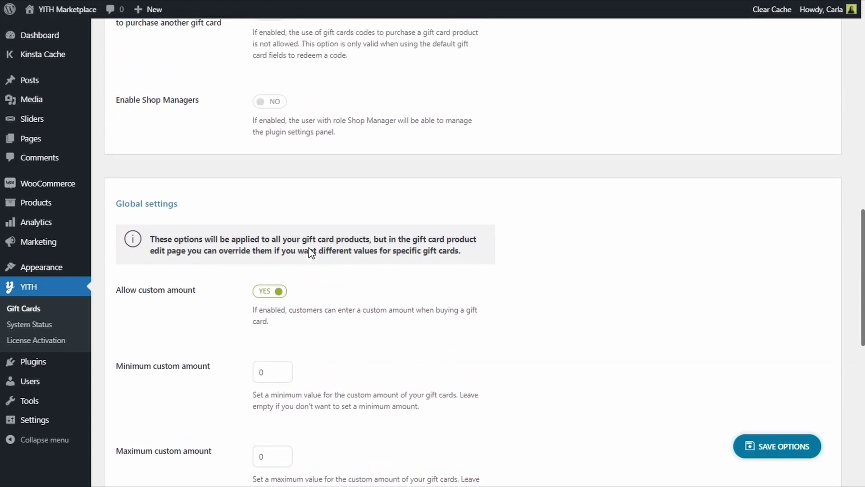
{"action": "scroll", "coordinate": [310, 250], "scroll_direction": "up", "scroll_amount": 13}
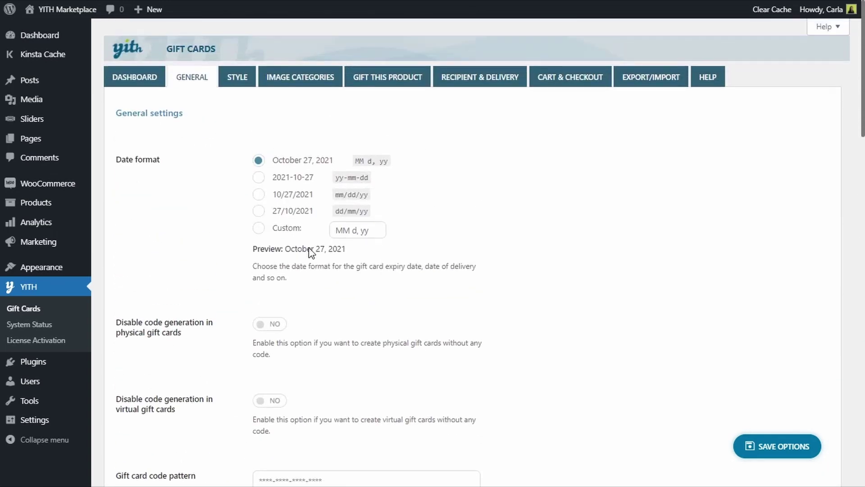
{"action": "left_click", "coordinate": [237, 77]}
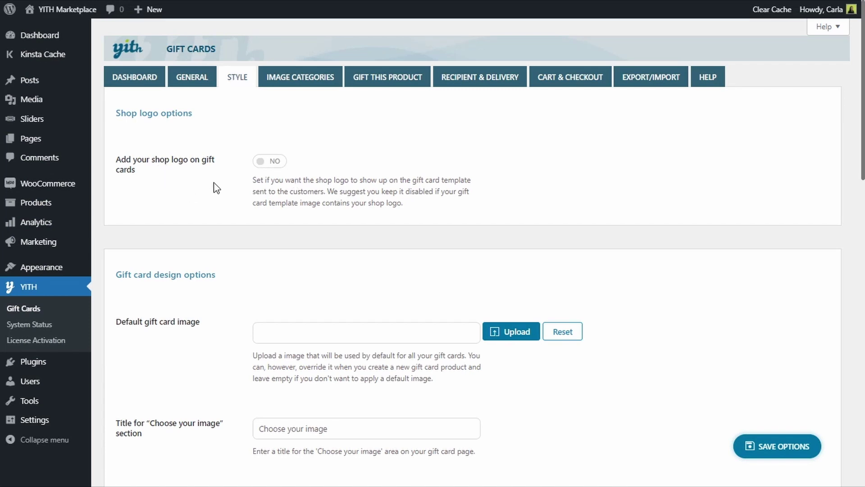
{"action": "scroll", "coordinate": [216, 188], "scroll_direction": "down", "scroll_amount": 3}
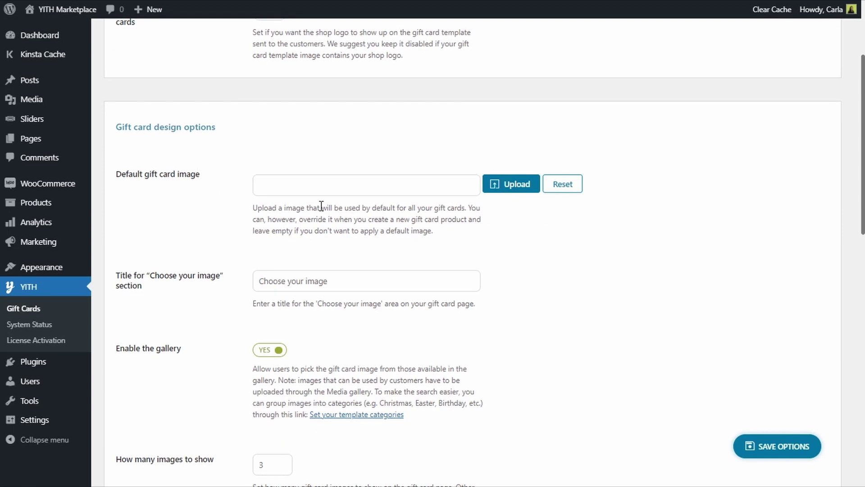
{"action": "scroll", "coordinate": [321, 206], "scroll_direction": "down", "scroll_amount": 3}
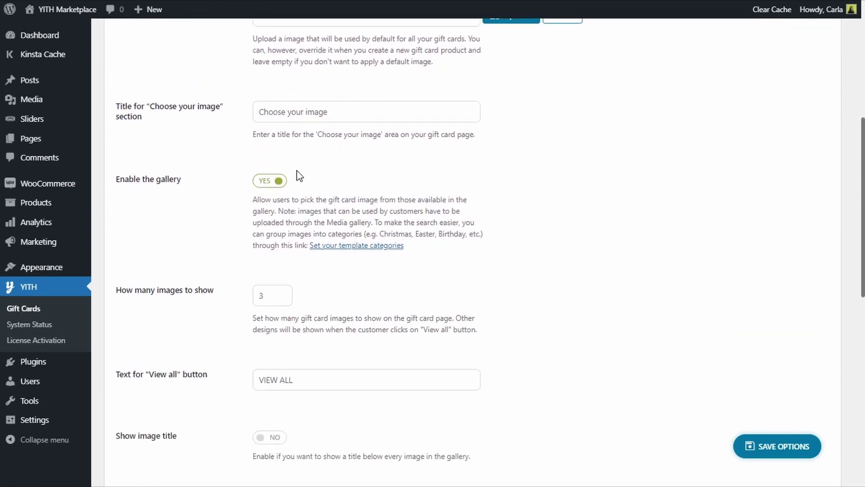
{"action": "scroll", "coordinate": [373, 267], "scroll_direction": "down", "scroll_amount": 6}
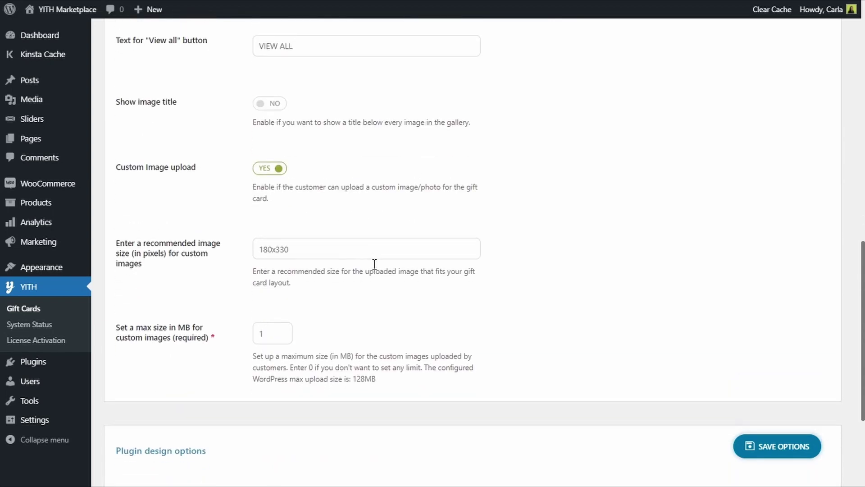
{"action": "scroll", "coordinate": [375, 264], "scroll_direction": "down", "scroll_amount": 3}
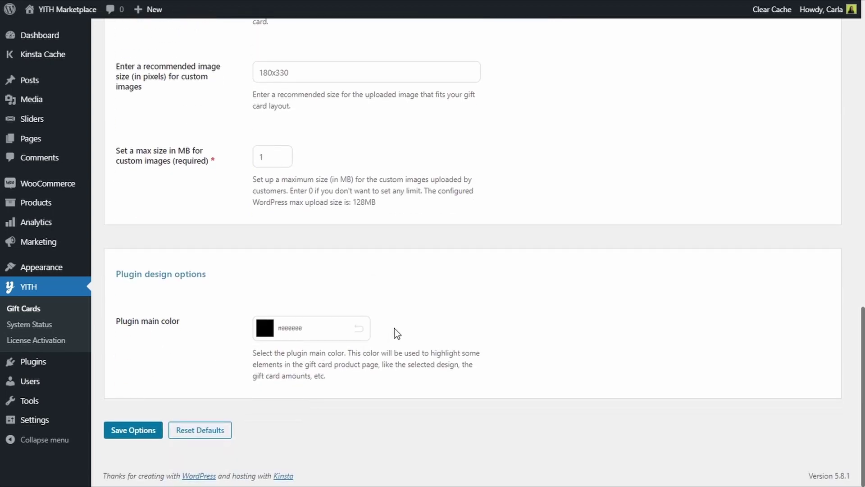
{"action": "scroll", "coordinate": [397, 326], "scroll_direction": "up", "scroll_amount": 8}
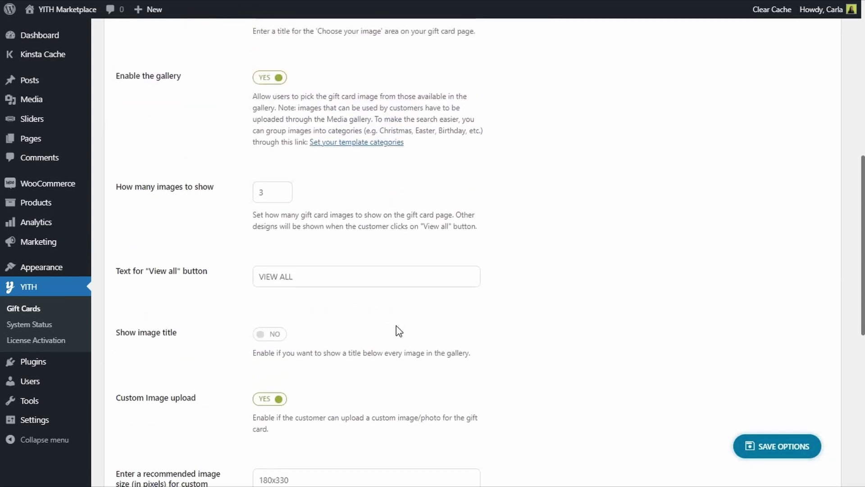
{"action": "scroll", "coordinate": [397, 327], "scroll_direction": "up", "scroll_amount": 7}
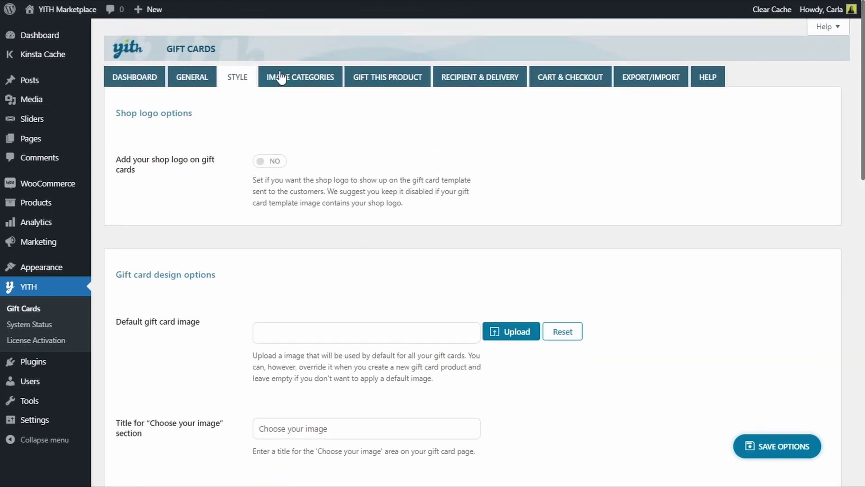
Step: Show the Image Categories list of 7 categories, such as Birthday and Christmas, with 4 images each
{"action": "left_click", "coordinate": [294, 80]}
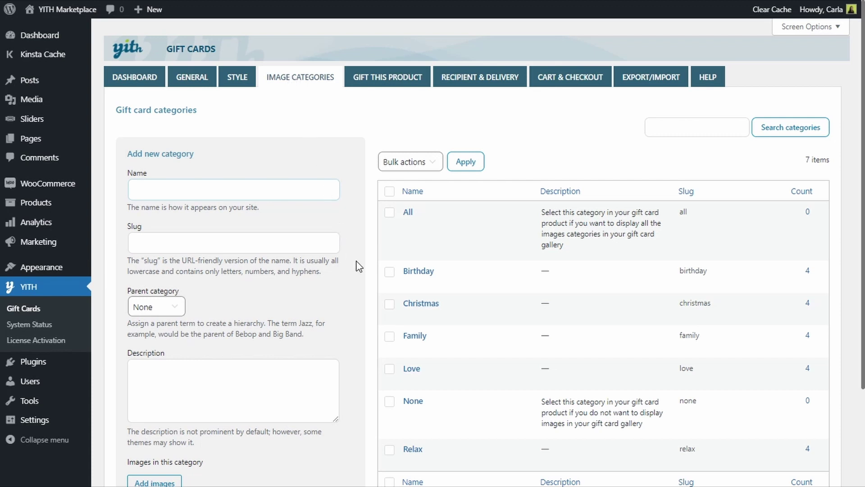
Step: Review the Gift This Product options: enabled, shipping cost included, shop-page link off
{"action": "left_click", "coordinate": [377, 86]}
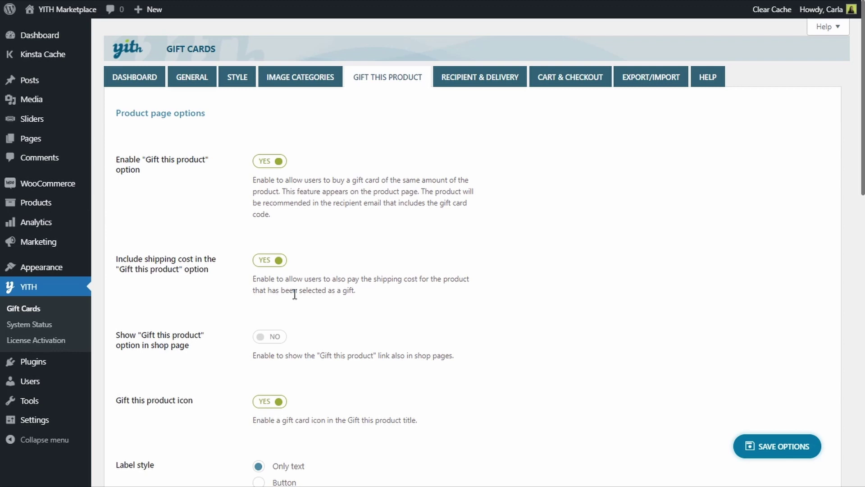
{"action": "scroll", "coordinate": [295, 294], "scroll_direction": "down", "scroll_amount": 8}
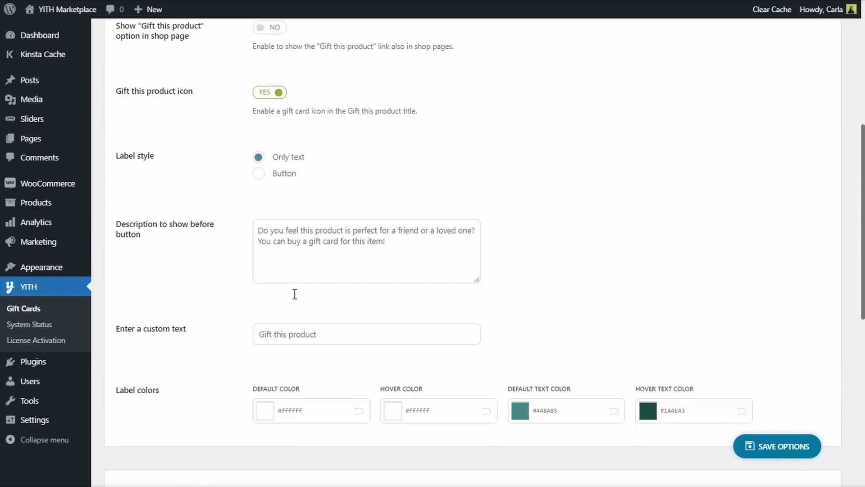
{"action": "scroll", "coordinate": [294, 294], "scroll_direction": "down", "scroll_amount": 4}
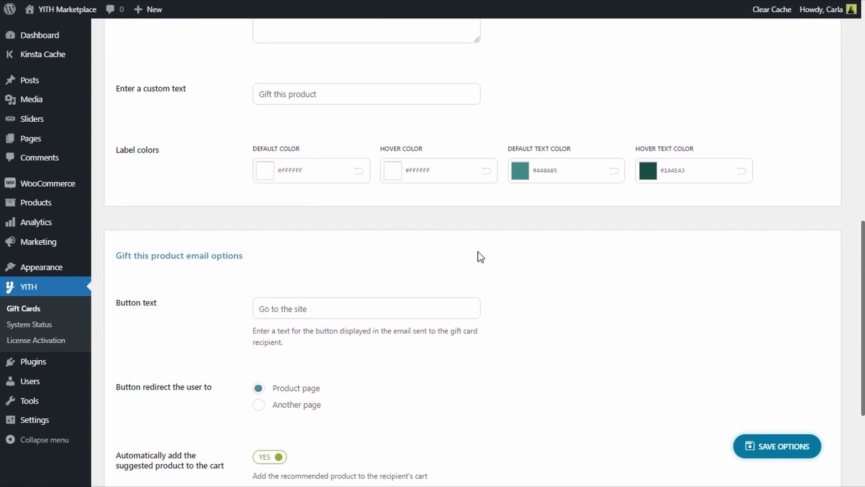
{"action": "scroll", "coordinate": [470, 242], "scroll_direction": "down", "scroll_amount": 2}
{"action": "scroll", "coordinate": [470, 242], "scroll_direction": "down", "scroll_amount": 2}
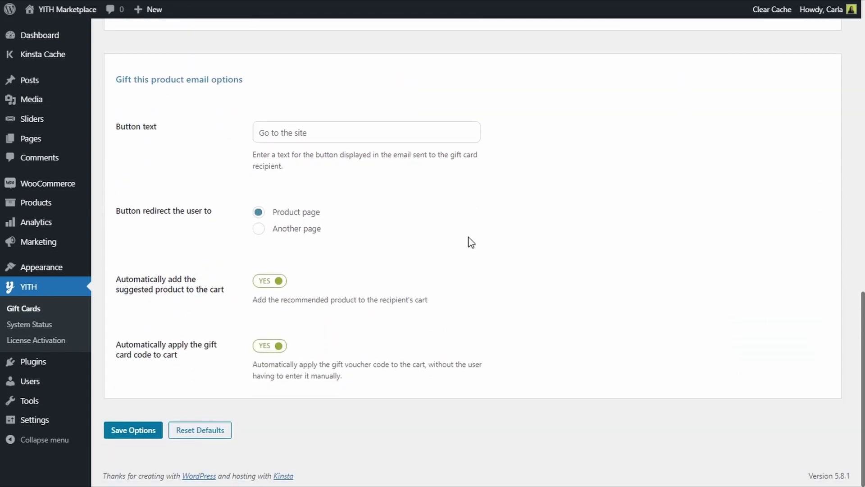
{"action": "scroll", "coordinate": [471, 242], "scroll_direction": "up", "scroll_amount": 15}
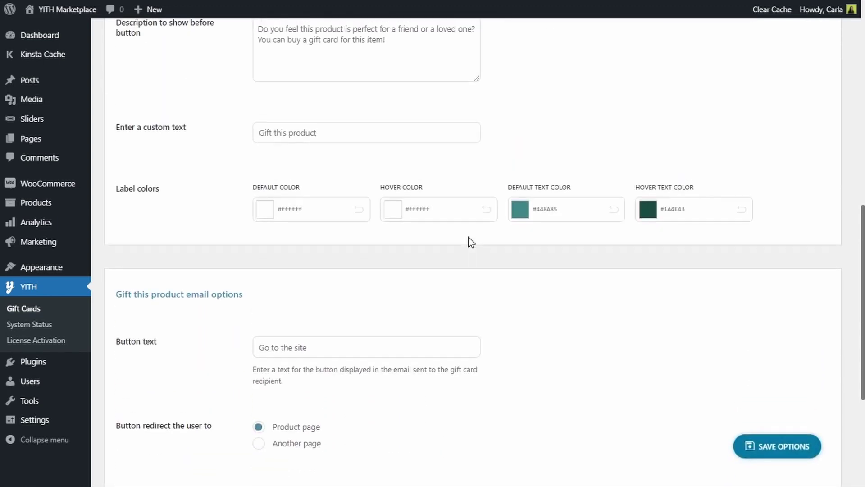
{"action": "scroll", "coordinate": [471, 242], "scroll_direction": "up", "scroll_amount": 2}
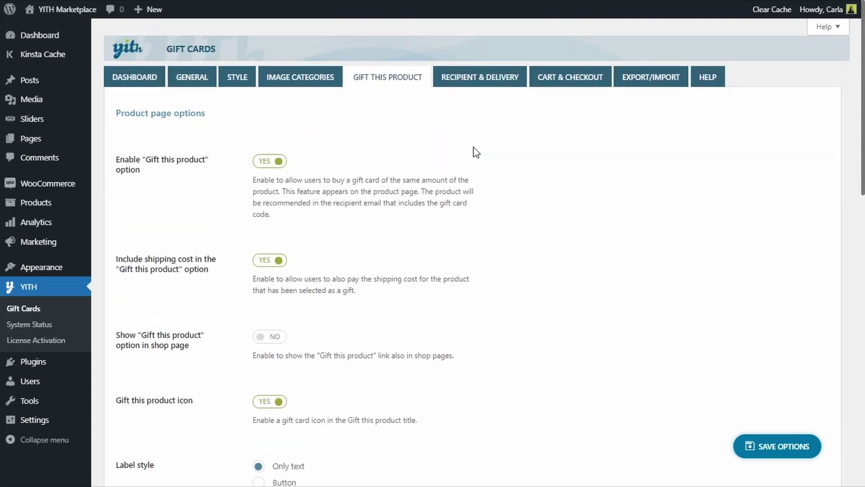
Step: Review the Recipient & Delivery options: delivery date choice, hourly sending, mandatory recipient info, multiple recipients
{"action": "left_click", "coordinate": [470, 89]}
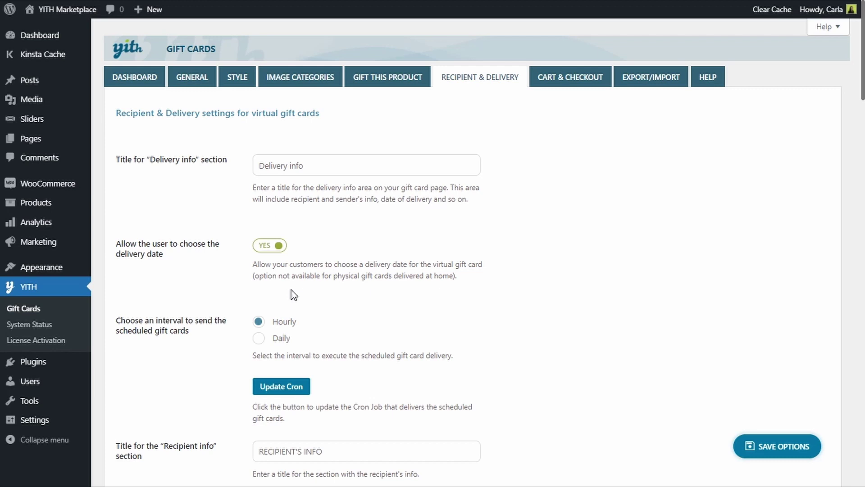
{"action": "scroll", "coordinate": [294, 295], "scroll_direction": "down", "scroll_amount": 5}
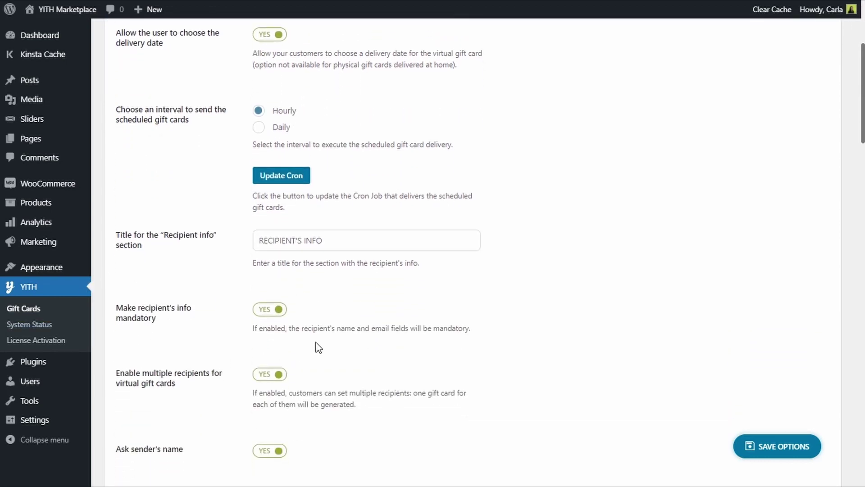
{"action": "scroll", "coordinate": [318, 347], "scroll_direction": "down", "scroll_amount": 2}
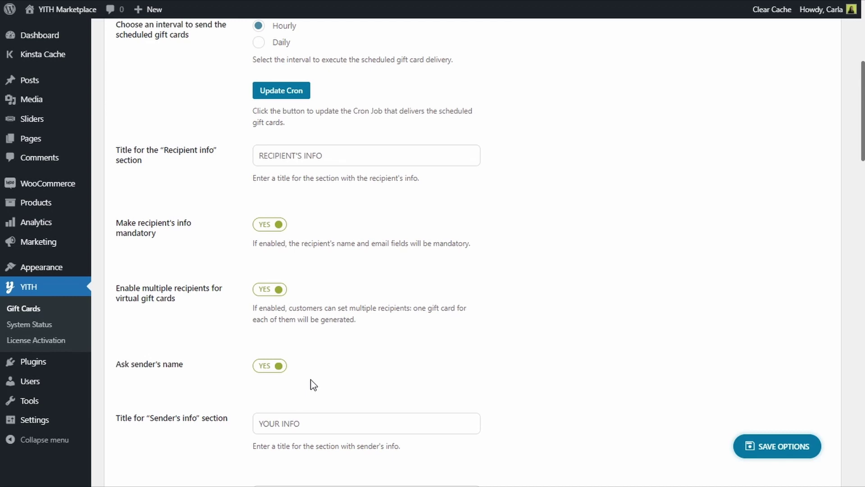
{"action": "scroll", "coordinate": [313, 383], "scroll_direction": "up", "scroll_amount": 7}
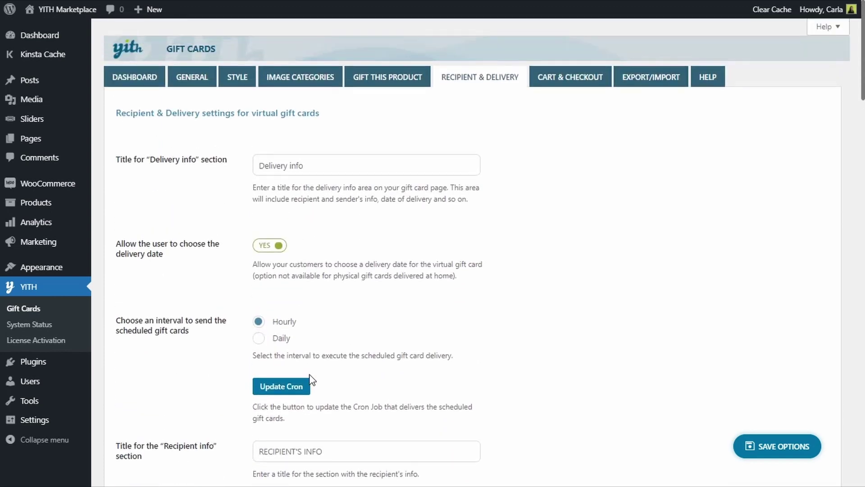
Step: Switch 'Allow gift card codes in WooCommerce coupon fields' to YES in Cart & Checkout settings
{"action": "left_click", "coordinate": [567, 88]}
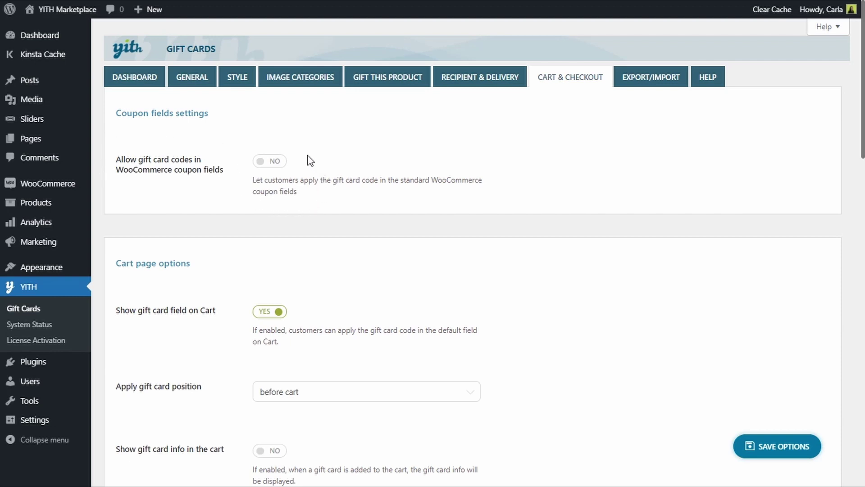
{"action": "left_click", "coordinate": [265, 163]}
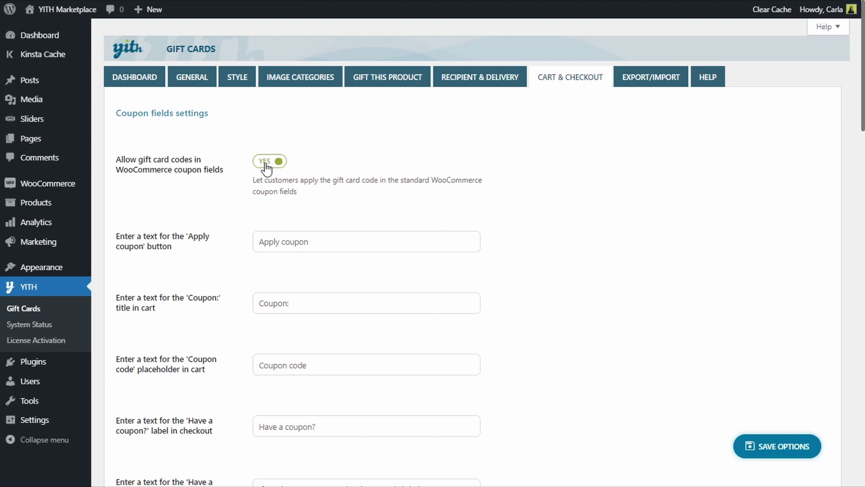
{"action": "scroll", "coordinate": [267, 167], "scroll_direction": "down", "scroll_amount": 8}
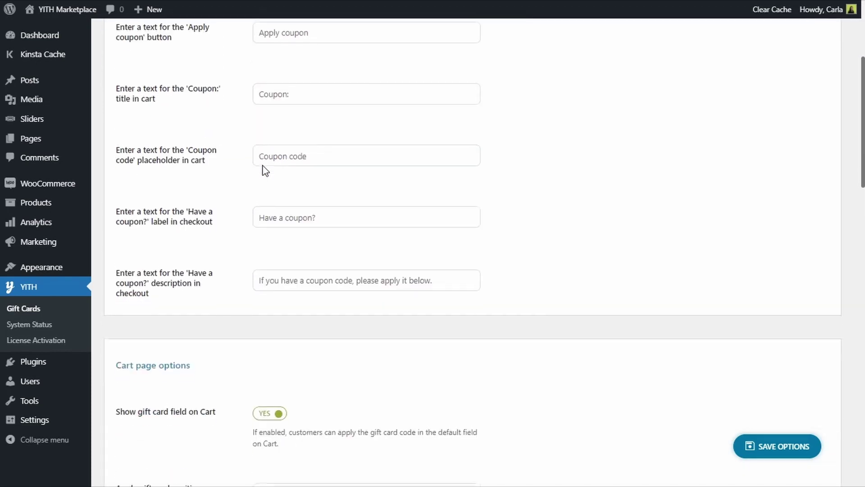
{"action": "scroll", "coordinate": [264, 170], "scroll_direction": "down", "scroll_amount": 2}
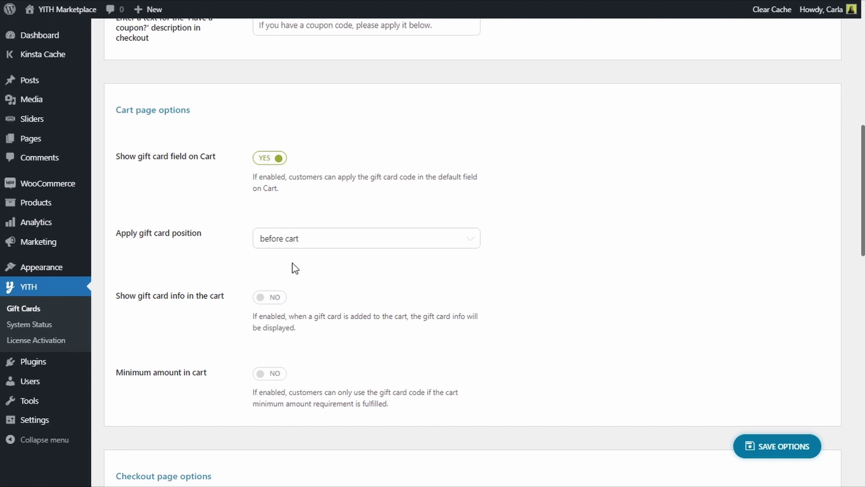
{"action": "scroll", "coordinate": [232, 264], "scroll_direction": "down", "scroll_amount": 6}
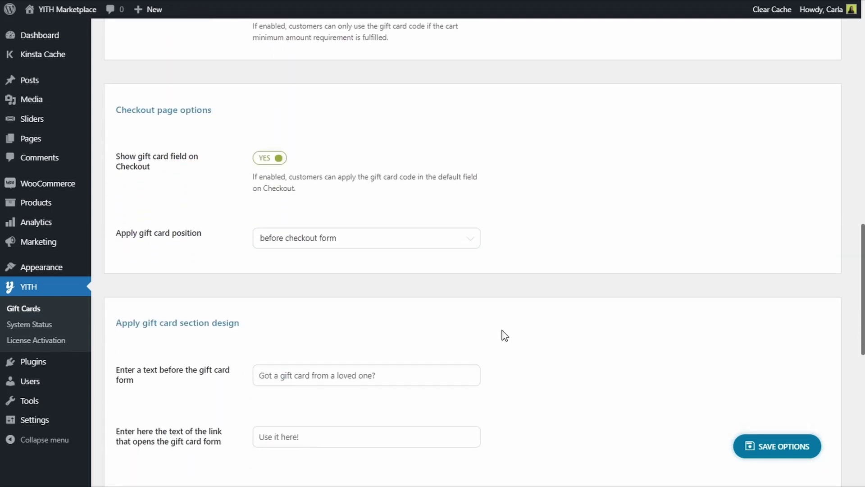
{"action": "scroll", "coordinate": [535, 294], "scroll_direction": "up", "scroll_amount": 12}
{"action": "scroll", "coordinate": [537, 294], "scroll_direction": "up", "scroll_amount": 5}
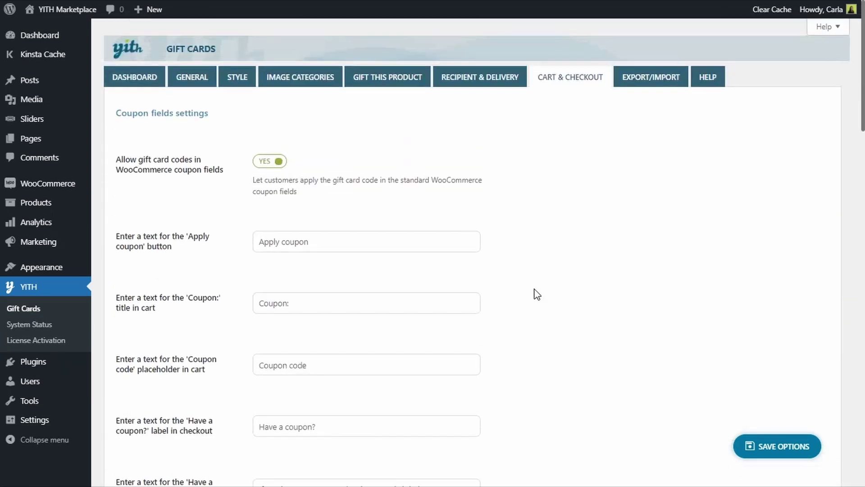
Step: Discard unsaved changes and set the CSV export to 'Only gift cards in a specific date range'
{"action": "left_click", "coordinate": [650, 90]}
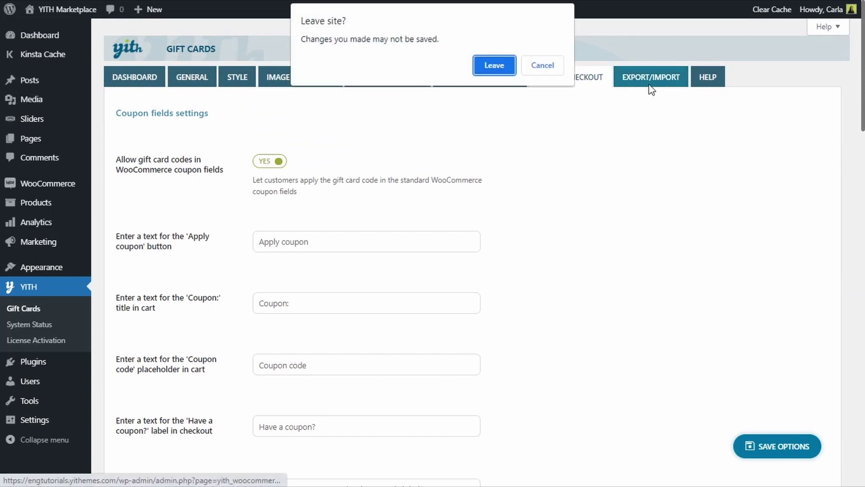
{"action": "left_click", "coordinate": [493, 70]}
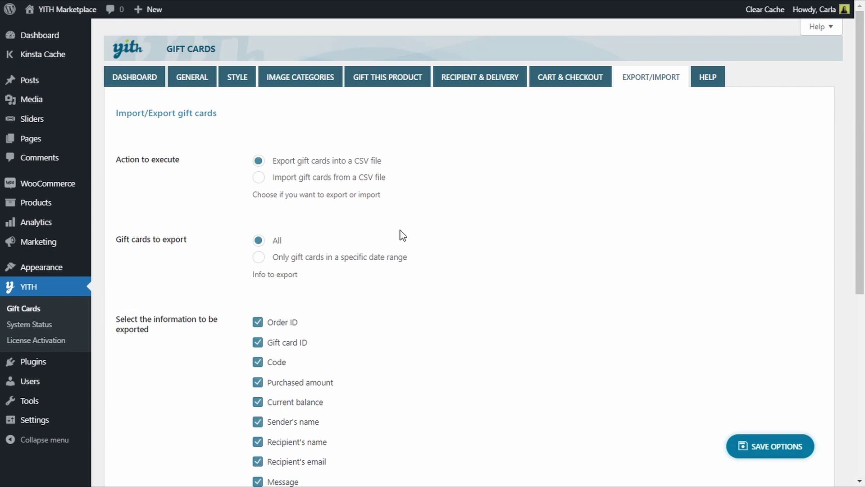
{"action": "scroll", "coordinate": [403, 234], "scroll_direction": "down", "scroll_amount": 2}
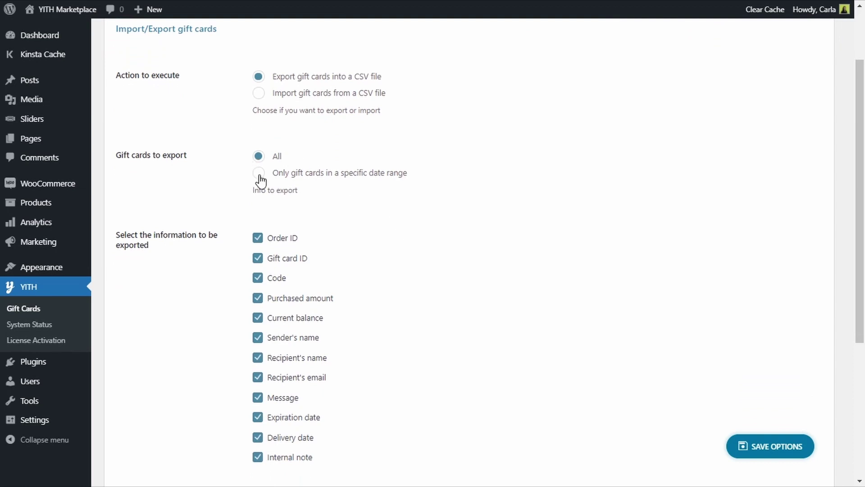
{"action": "left_click", "coordinate": [260, 176]}
{"action": "scroll", "coordinate": [260, 180], "scroll_direction": "down", "scroll_amount": 2}
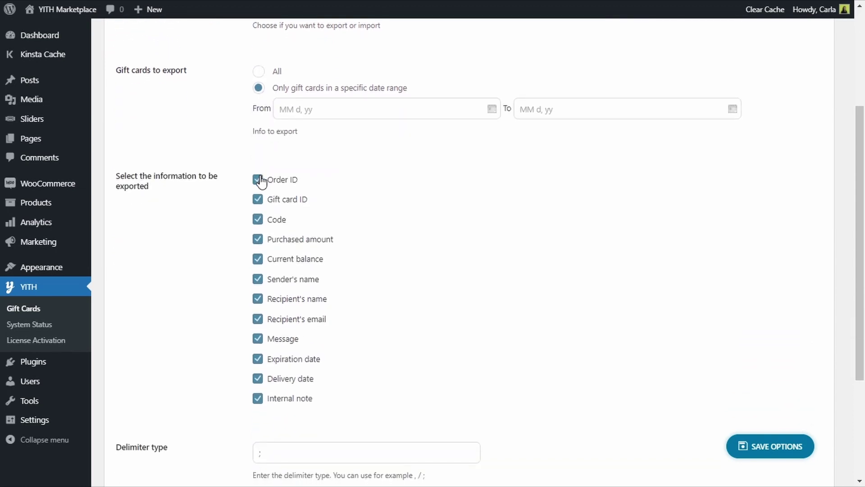
{"action": "scroll", "coordinate": [261, 180], "scroll_direction": "down", "scroll_amount": 3}
{"action": "scroll", "coordinate": [258, 182], "scroll_direction": "up", "scroll_amount": 7}
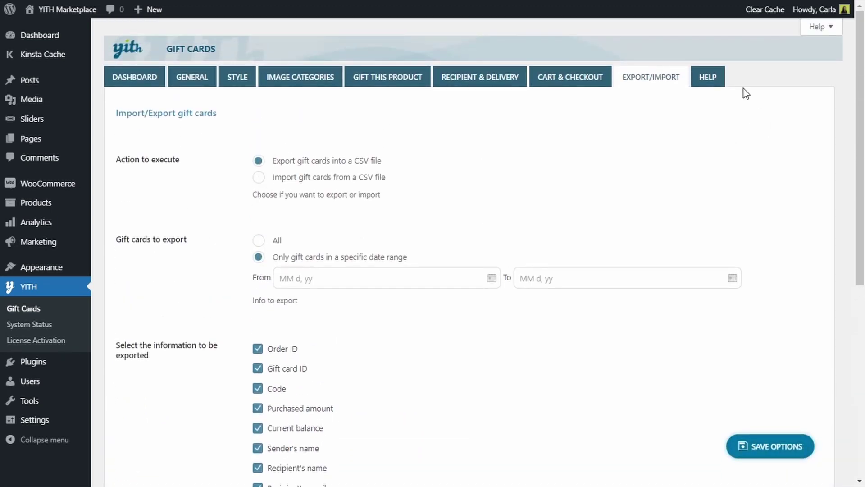
{"action": "left_click", "coordinate": [702, 75]}
Step: Leave the Export/Import page to load the Help tab with its video, documentation and FAQ links
{"action": "left_click", "coordinate": [494, 63]}
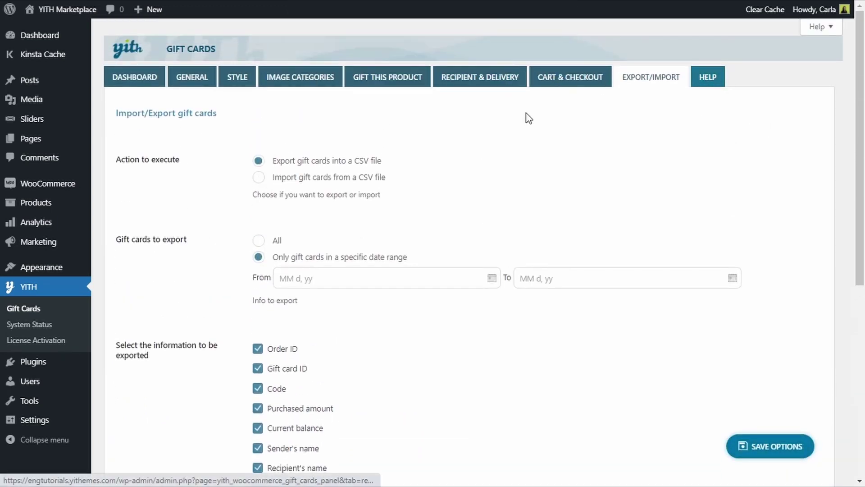